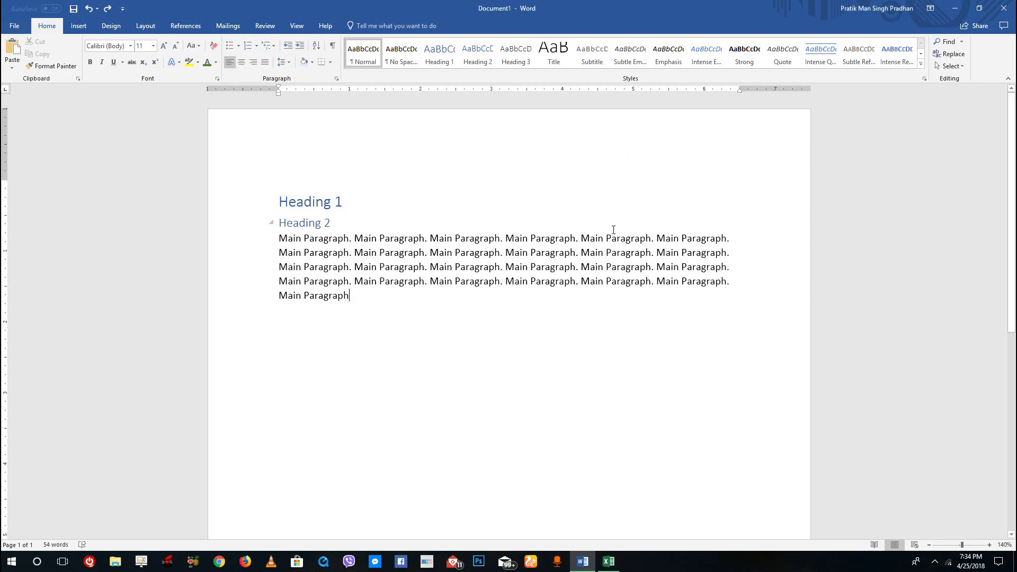
Step: Make the Heading 1 title text green and centre it
{"action": "left_click", "coordinate": [529, 230]}
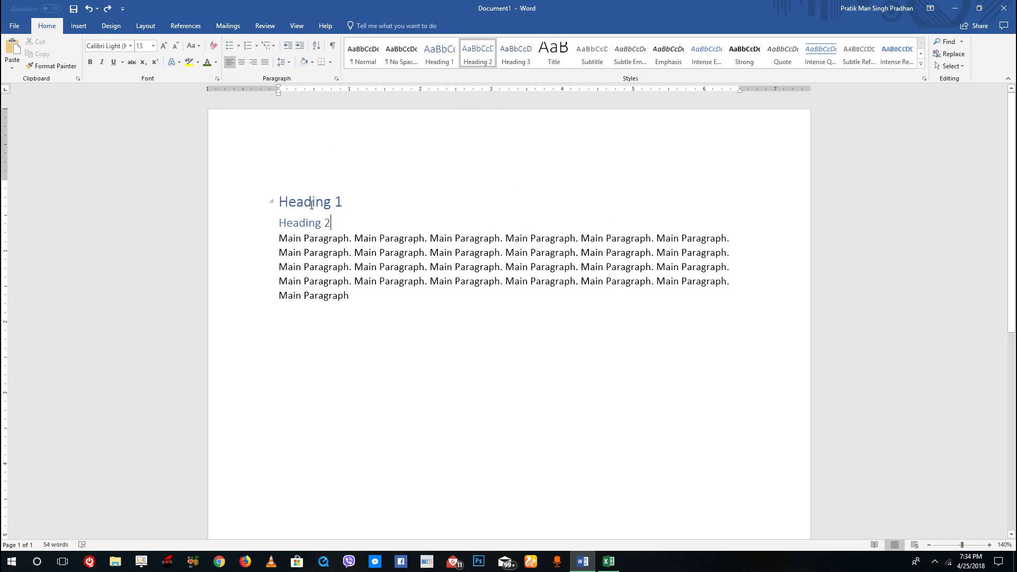
{"action": "triple_click", "coordinate": [344, 205]}
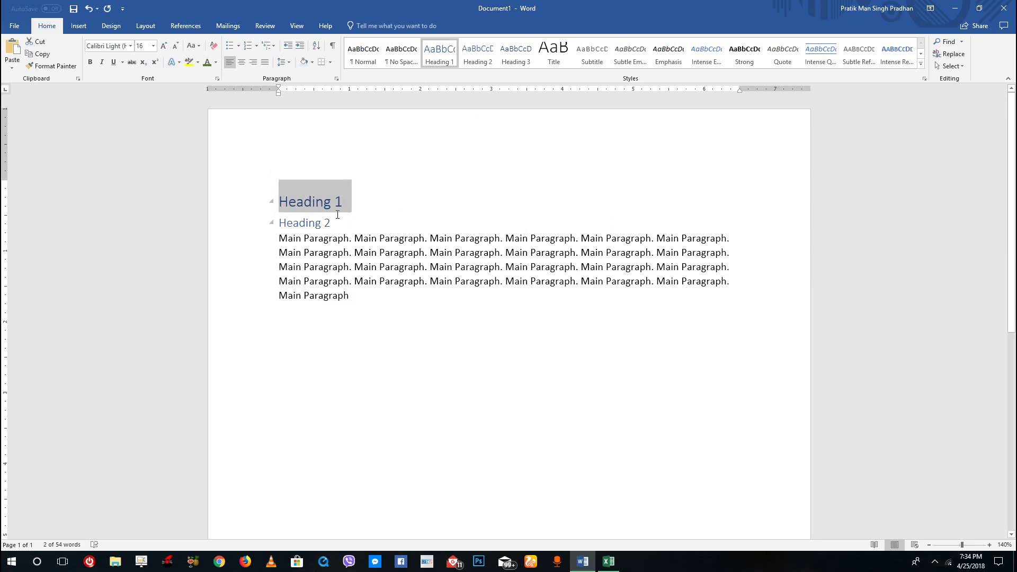
{"action": "left_click_drag", "start_coordinate": [338, 223], "coordinate": [279, 223]}
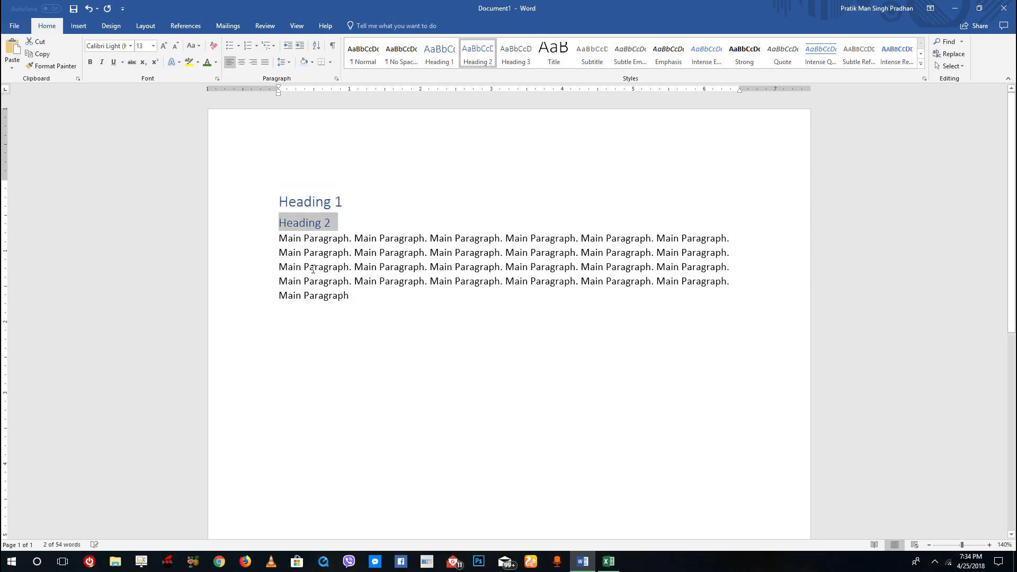
{"action": "triple_click", "coordinate": [328, 283]}
{"action": "left_click", "coordinate": [385, 199]}
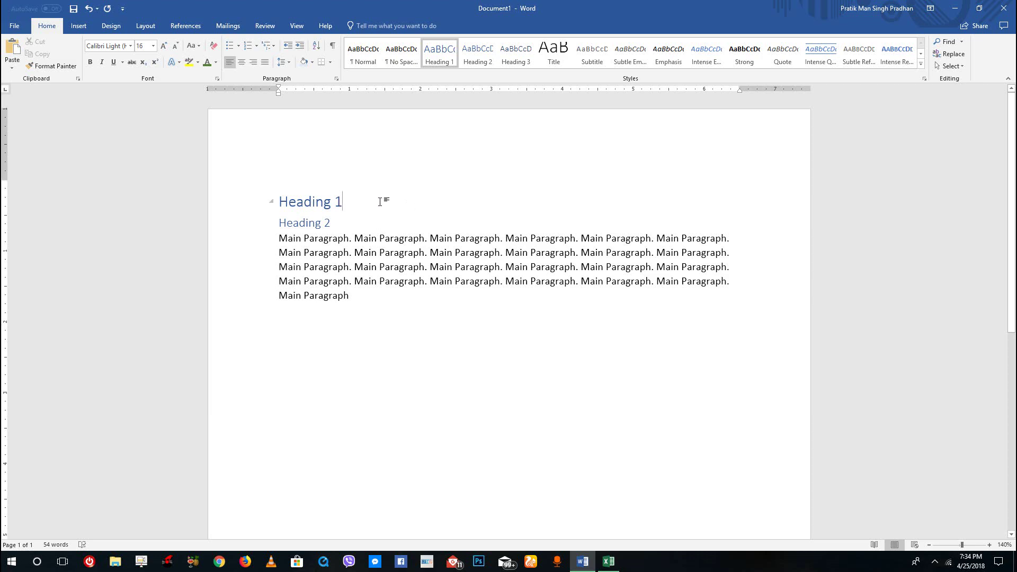
{"action": "left_click_drag", "start_coordinate": [380, 201], "coordinate": [238, 198]}
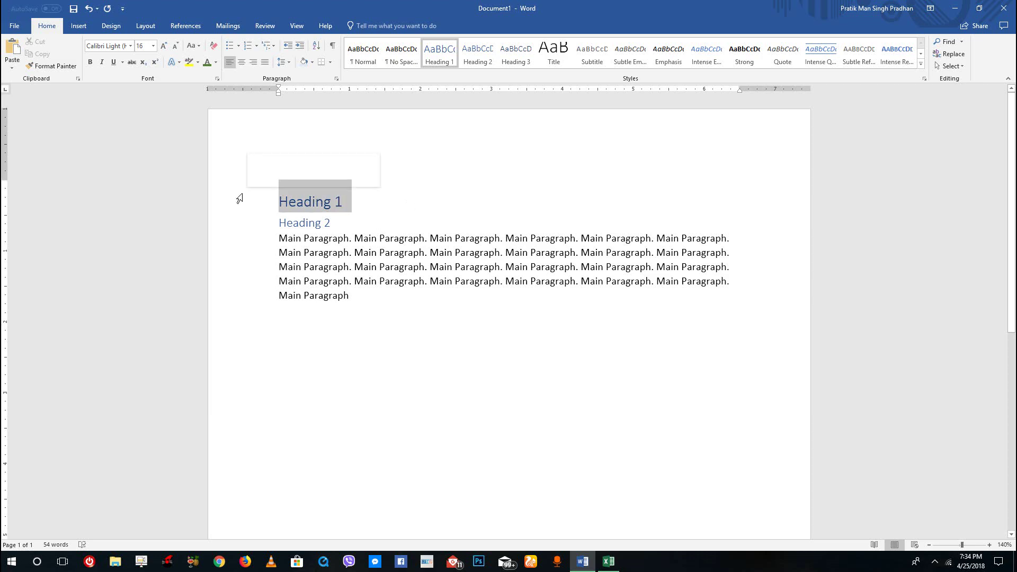
{"action": "left_click", "coordinate": [205, 61]}
{"action": "left_click", "coordinate": [241, 62]}
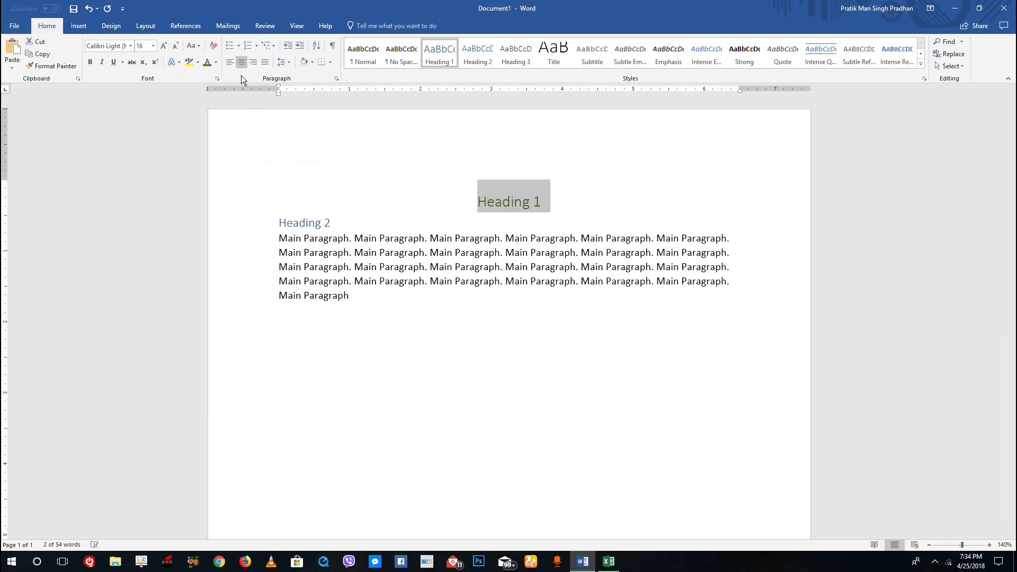
Step: Set the Heading 1 text to 20 pt Myriad Pro
{"action": "left_click", "coordinate": [153, 45]}
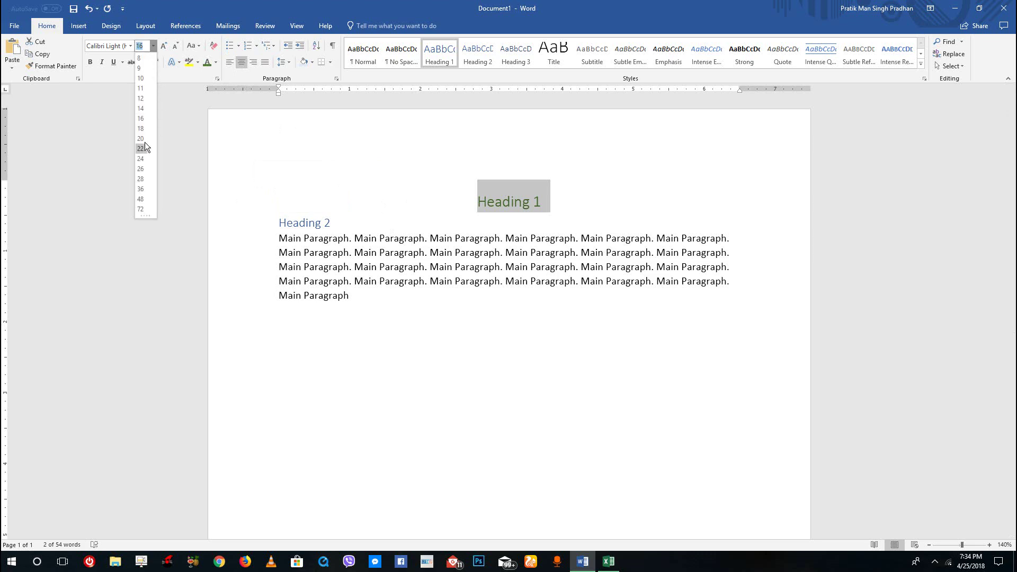
{"action": "left_click", "coordinate": [145, 145]}
{"action": "left_click", "coordinate": [130, 45]}
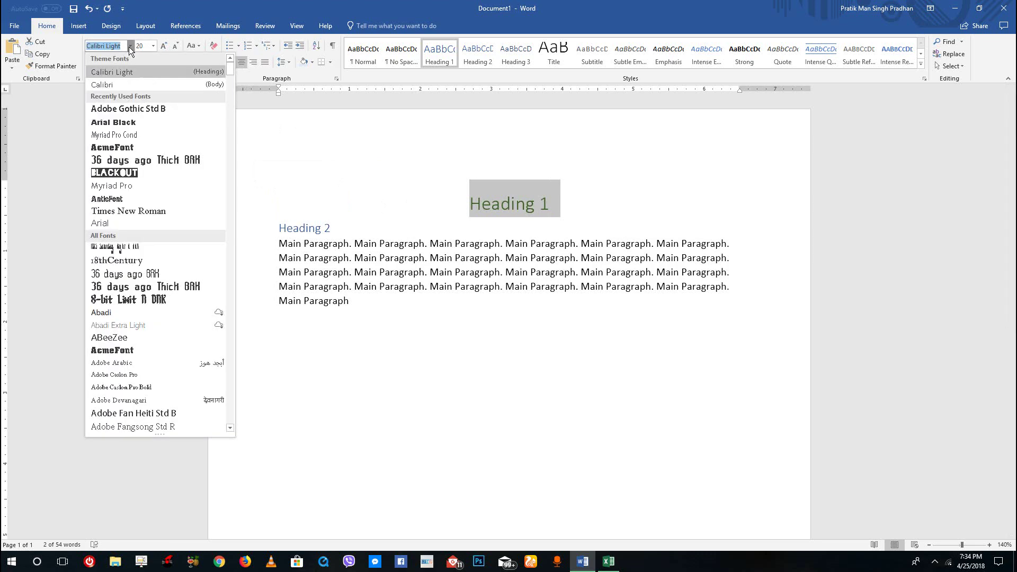
{"action": "left_click", "coordinate": [129, 175]}
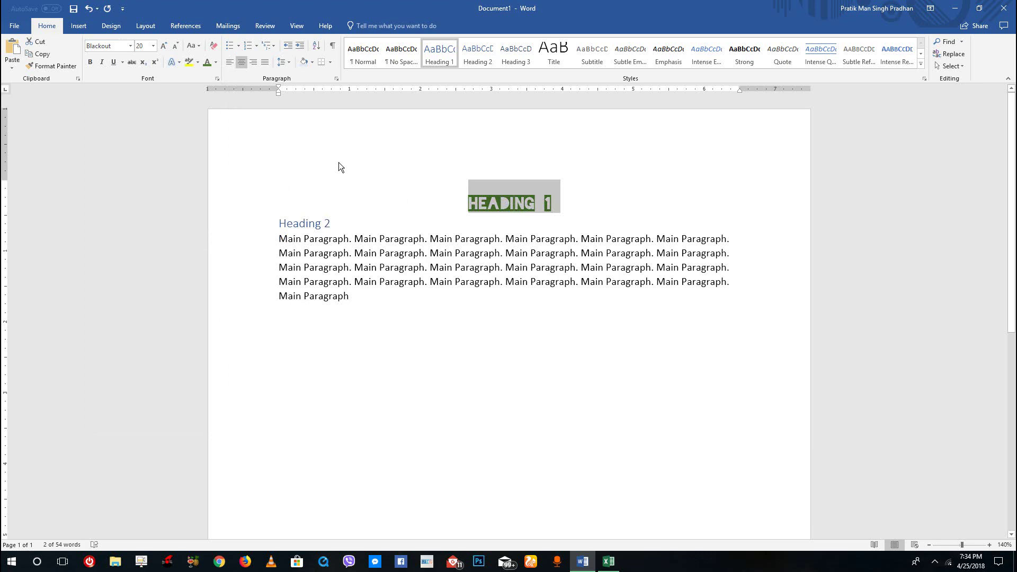
{"action": "left_click", "coordinate": [130, 46]}
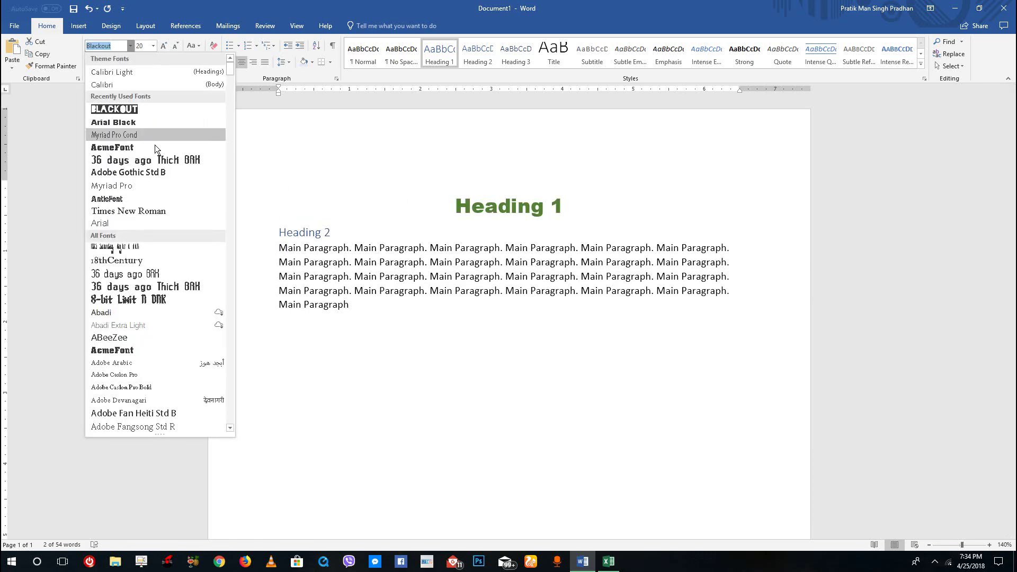
{"action": "left_click", "coordinate": [129, 187]}
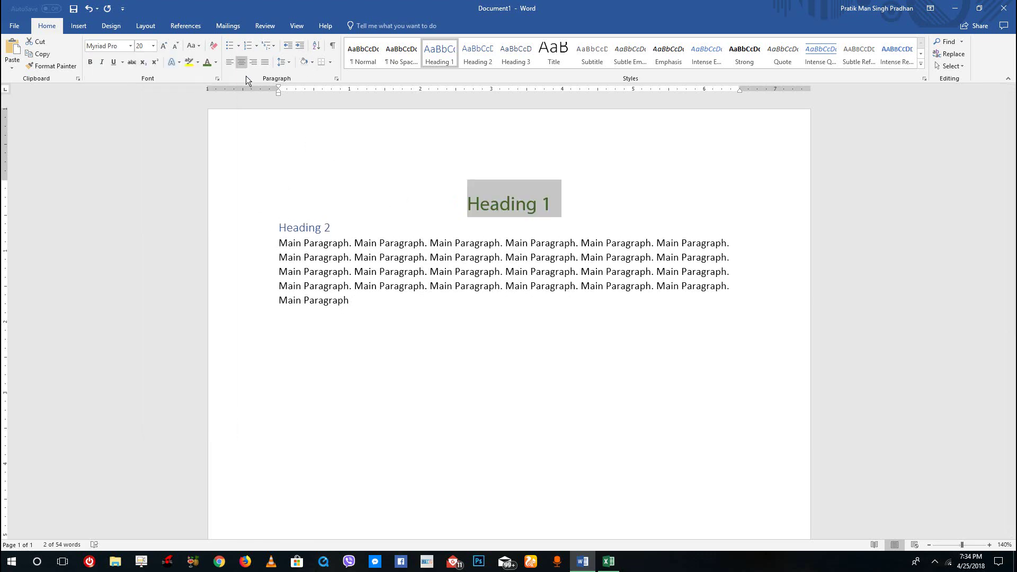
Step: Shade the Heading 1 paragraph light blue and update the Heading 1 style to match
{"action": "left_click", "coordinate": [304, 61]}
{"action": "left_click", "coordinate": [422, 204]}
{"action": "double_click", "coordinate": [429, 192]}
{"action": "right_click", "coordinate": [441, 45]}
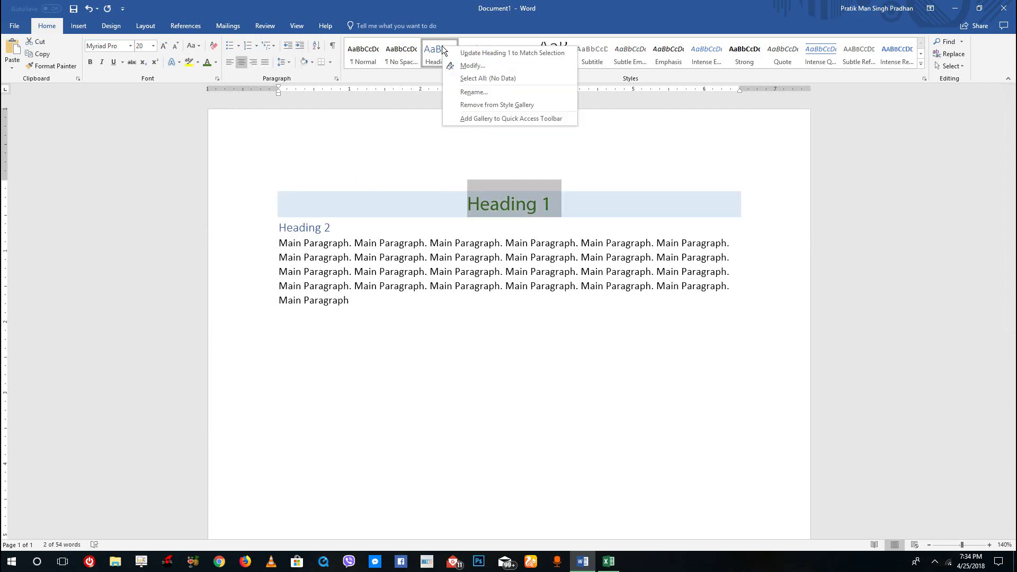
{"action": "left_click", "coordinate": [472, 50]}
{"action": "left_click", "coordinate": [370, 243]}
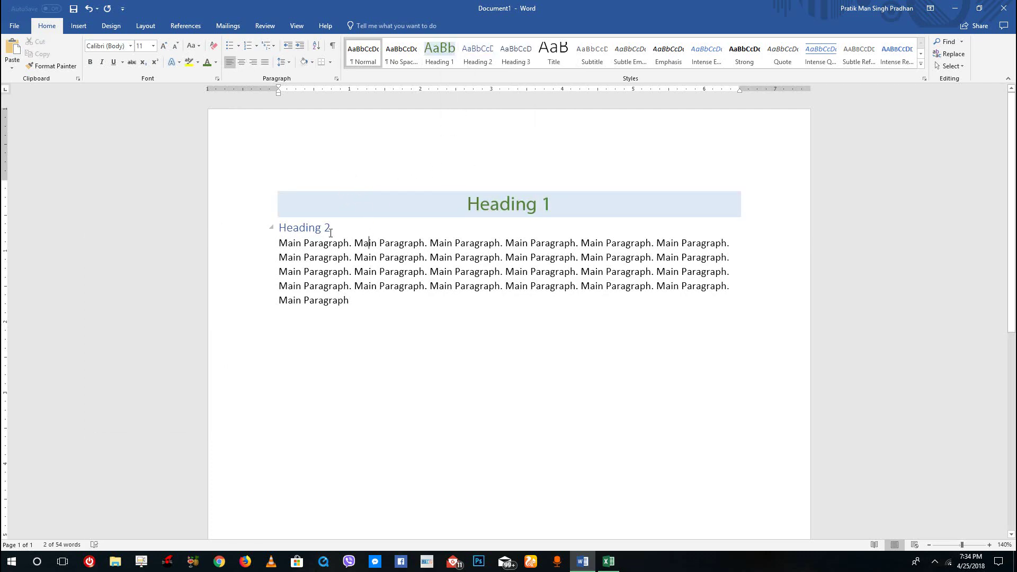
Step: Centre the Heading 2 line and apply a coloured outline text effect to it
{"action": "left_click", "coordinate": [267, 227]}
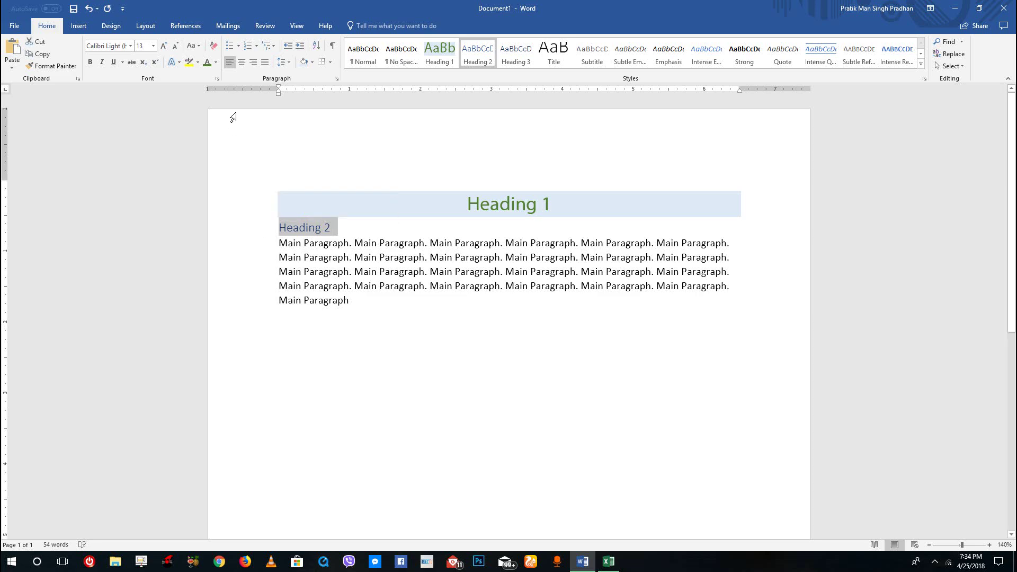
{"action": "left_click", "coordinate": [238, 64]}
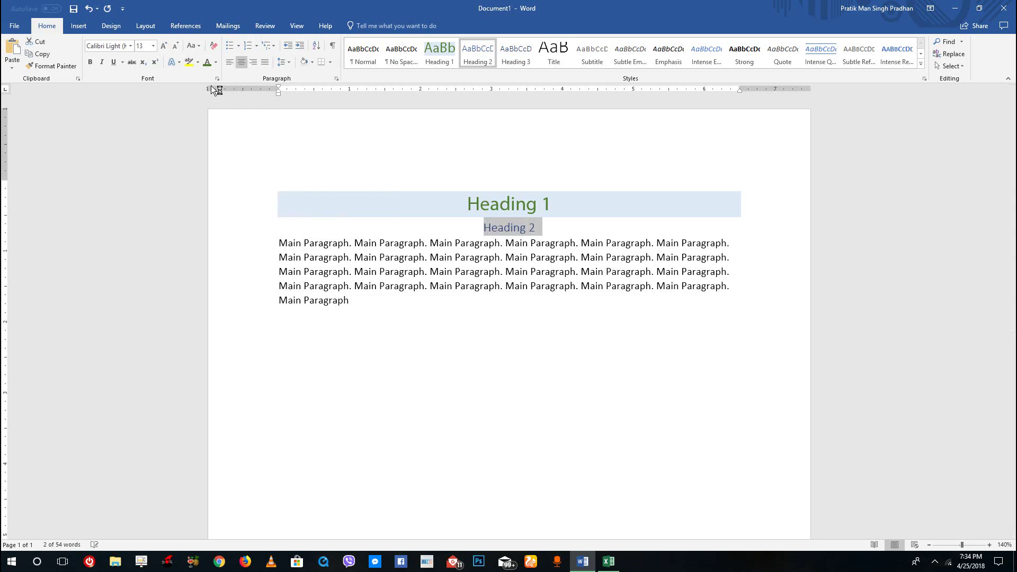
{"action": "left_click", "coordinate": [173, 62]}
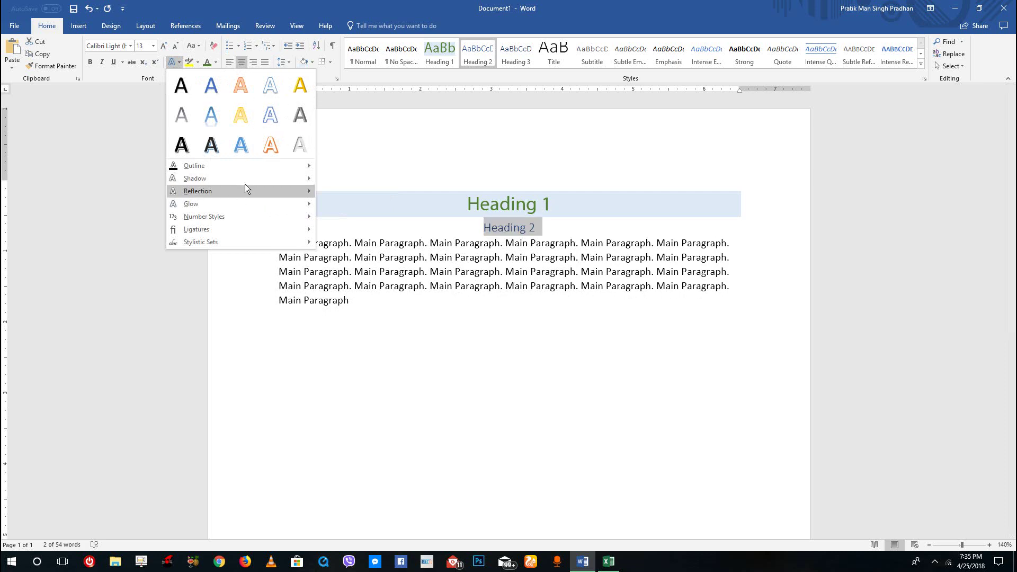
{"action": "mouse_move", "coordinate": [257, 165]}
{"action": "left_click", "coordinate": [358, 214]}
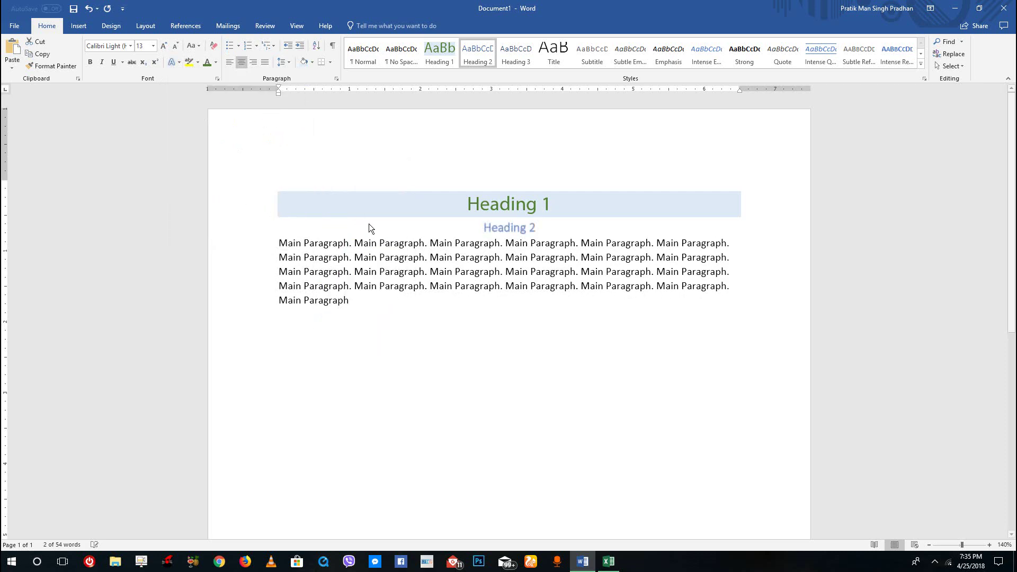
Step: Colour the main paragraph green and update the Normal style to match
{"action": "triple_click", "coordinate": [307, 245]}
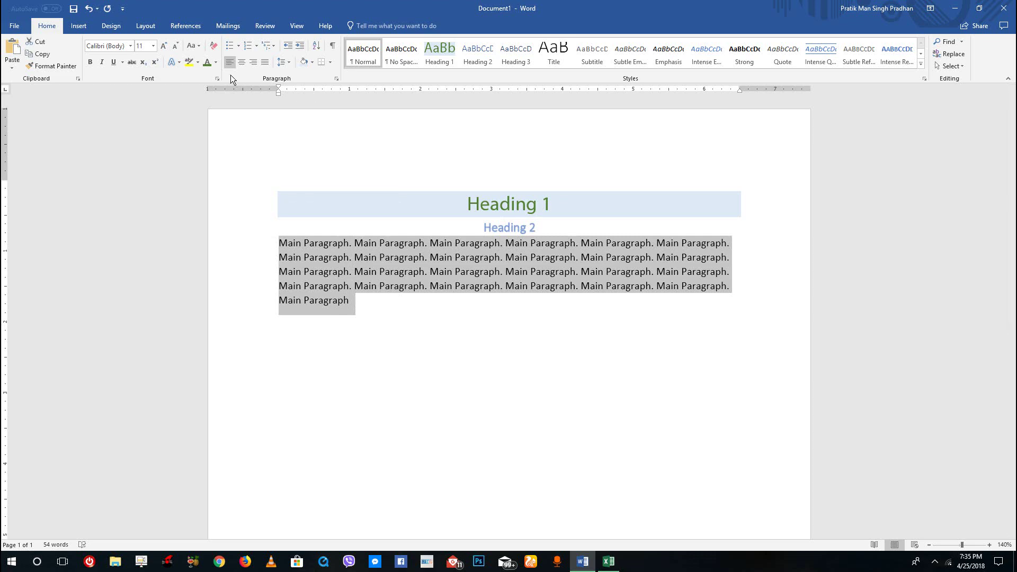
{"action": "left_click", "coordinate": [206, 61]}
{"action": "left_click_drag", "start_coordinate": [465, 336], "coordinate": [266, 248]}
{"action": "right_click", "coordinate": [366, 48]}
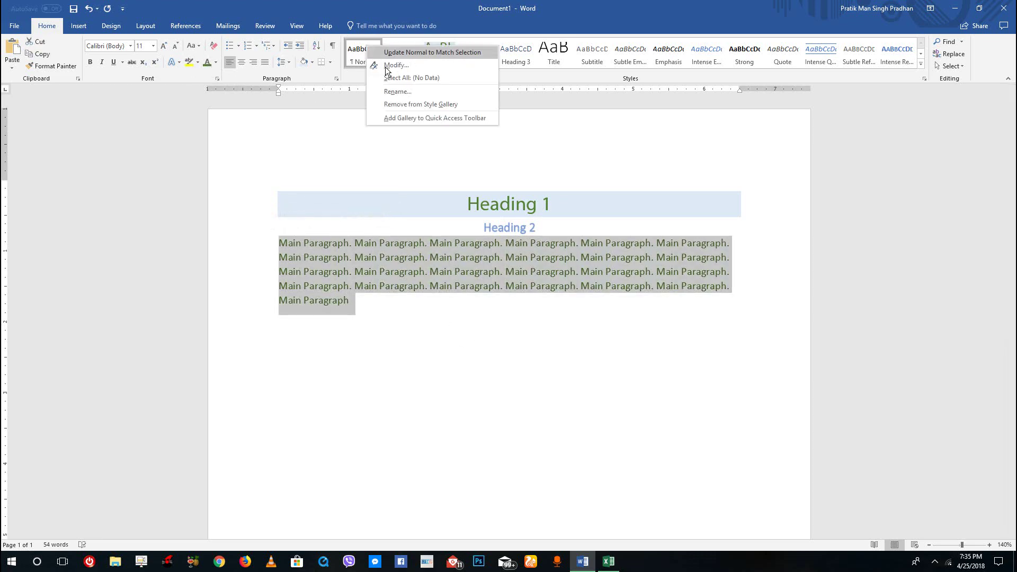
{"action": "left_click", "coordinate": [405, 55]}
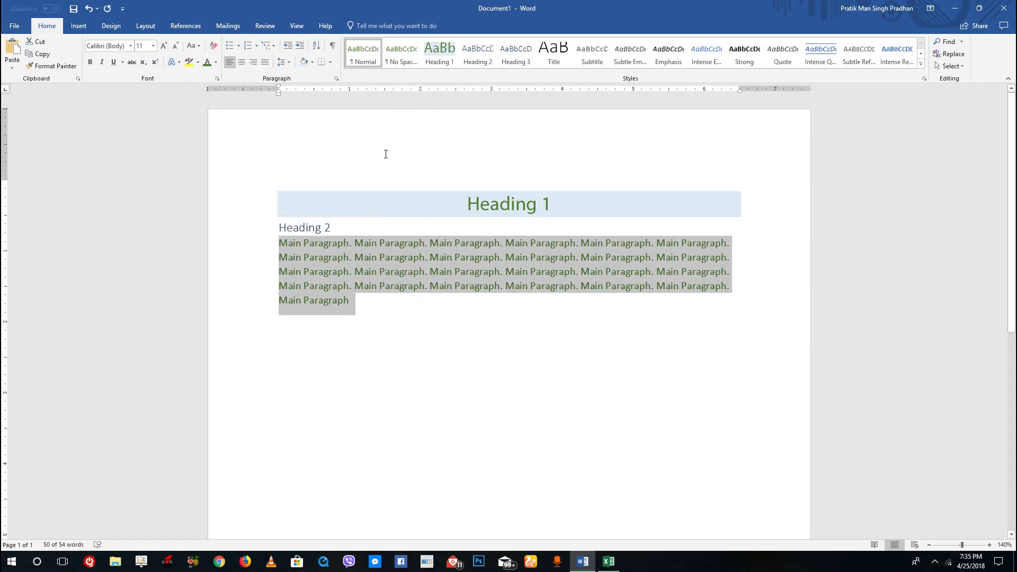
Step: Update the Heading 2 and Normal styles from the formatted Heading 2 and body text
{"action": "left_click", "coordinate": [541, 228]}
{"action": "left_click_drag", "start_coordinate": [540, 228], "coordinate": [481, 228]}
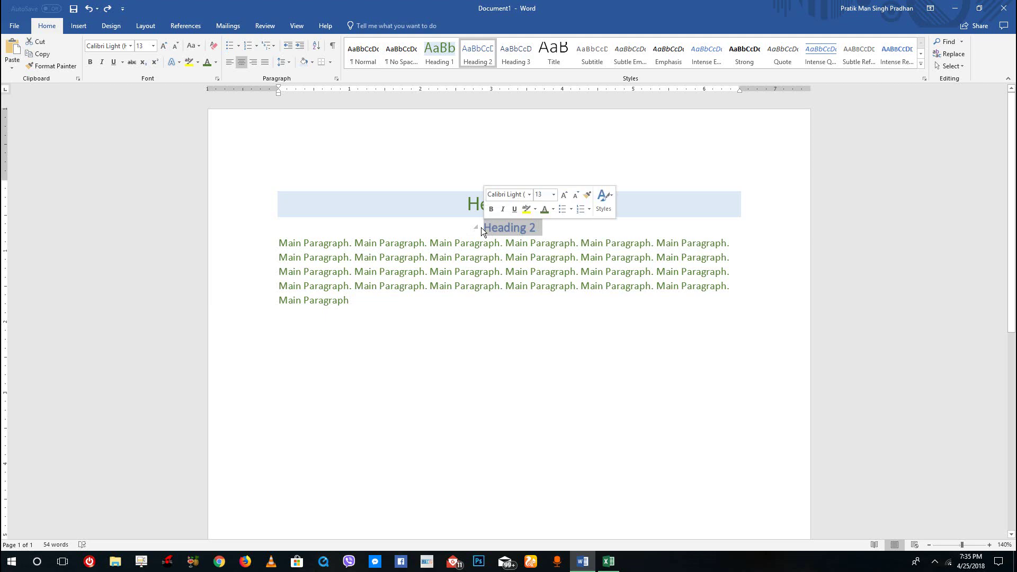
{"action": "right_click", "coordinate": [480, 51]}
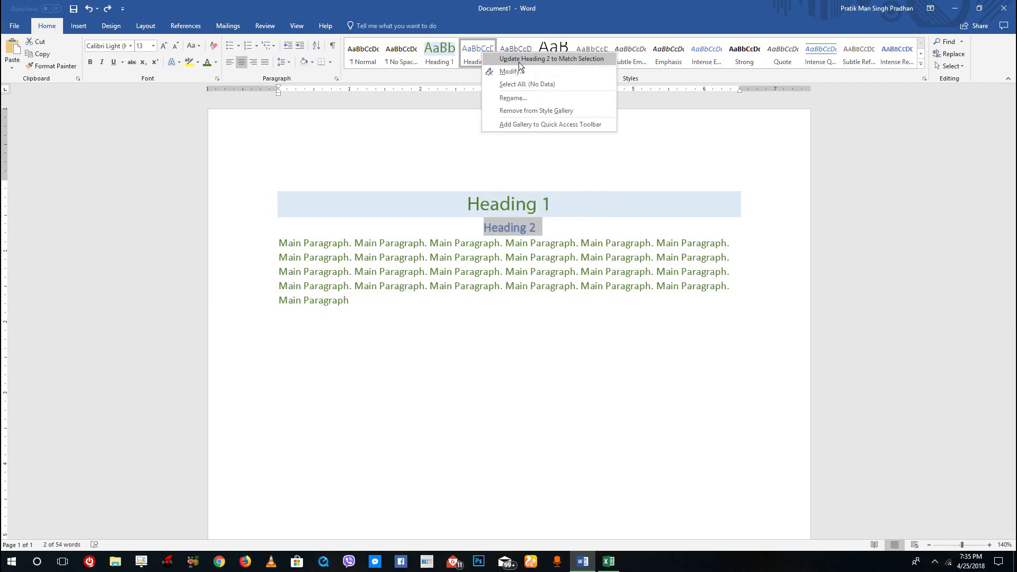
{"action": "left_click", "coordinate": [520, 59]}
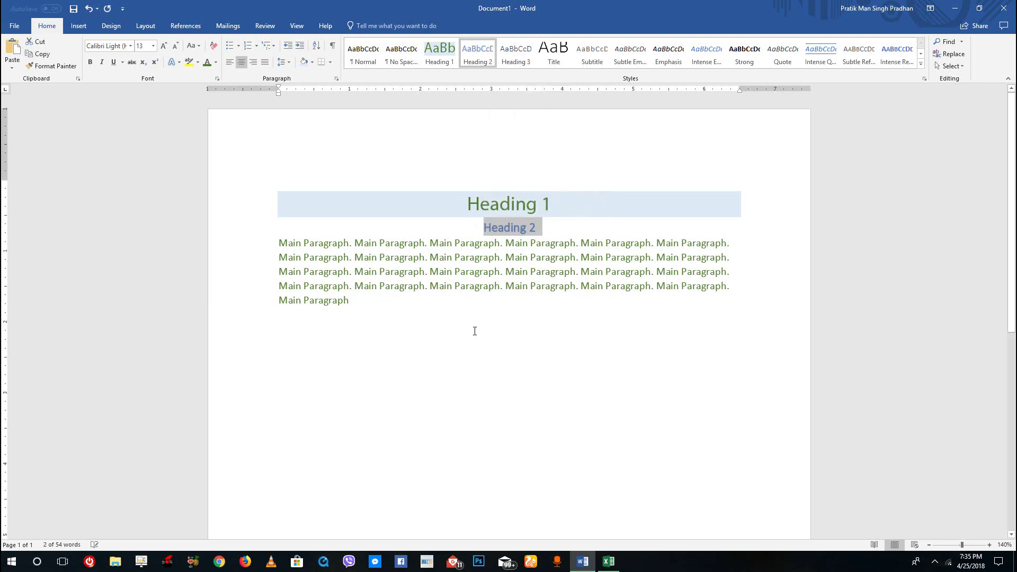
{"action": "left_click_drag", "start_coordinate": [352, 301], "coordinate": [279, 241]}
{"action": "right_click", "coordinate": [365, 51]}
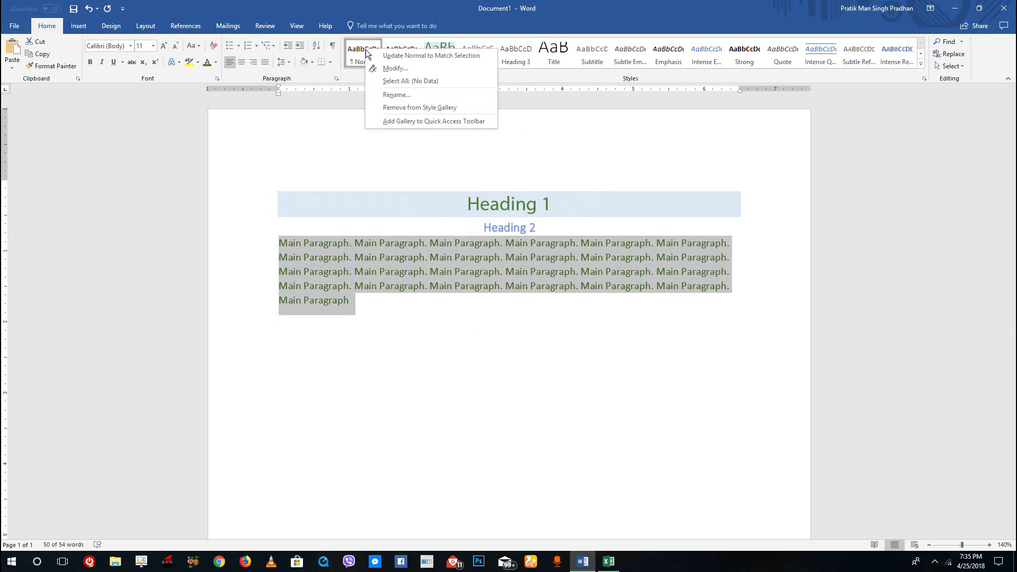
{"action": "left_click", "coordinate": [401, 56]}
{"action": "left_click", "coordinate": [422, 319]}
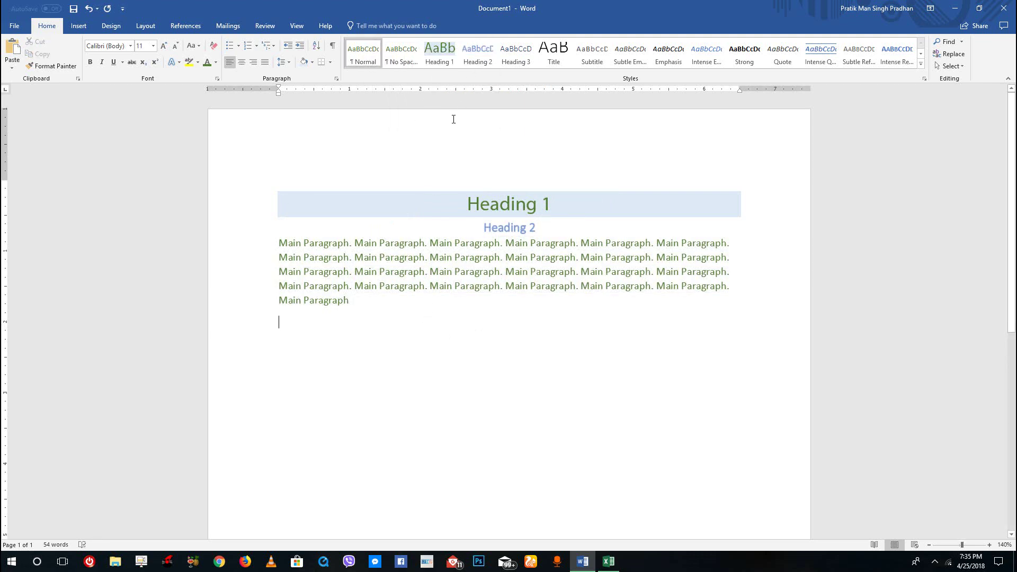
Step: Apply the Yellow colour palette to the document and show the Page Color choices
{"action": "left_click", "coordinate": [111, 26]}
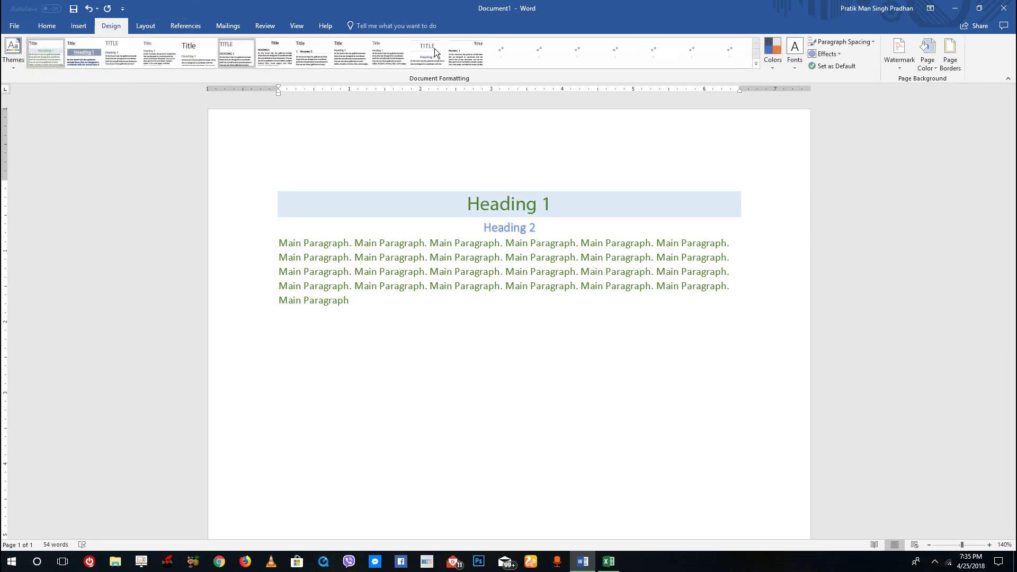
{"action": "left_click", "coordinate": [777, 56]}
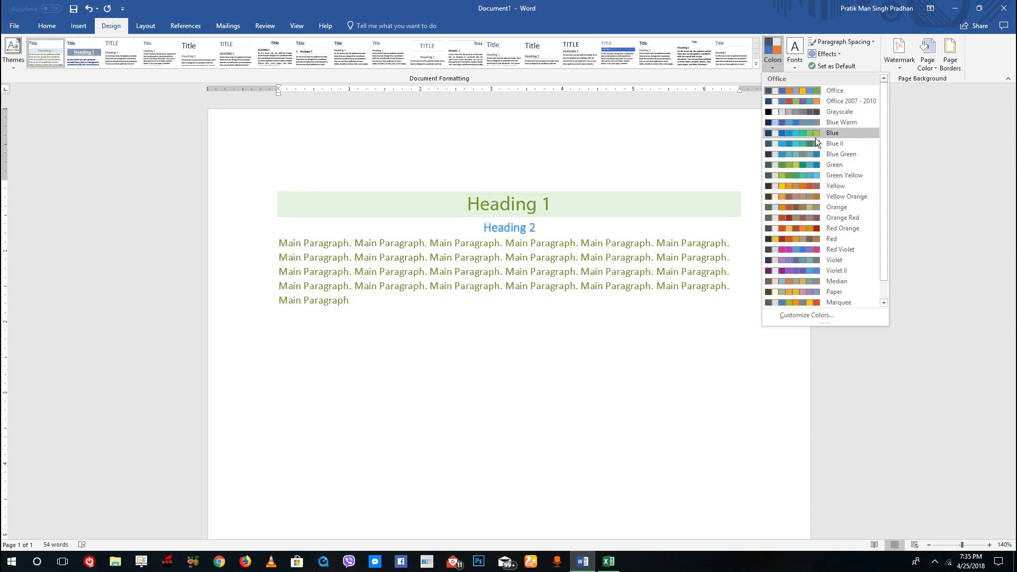
{"action": "left_click", "coordinate": [813, 188]}
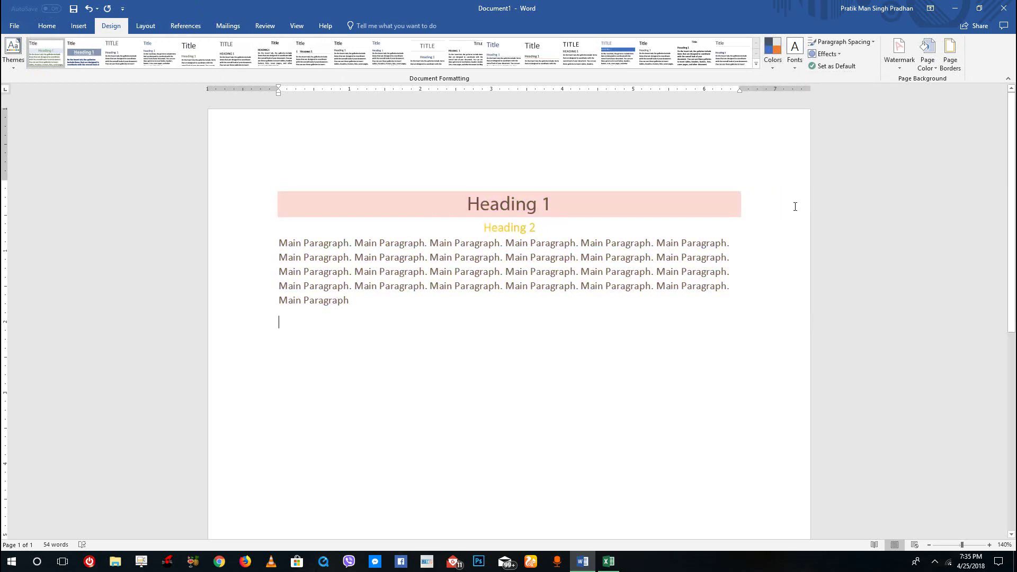
{"action": "left_click", "coordinate": [927, 61]}
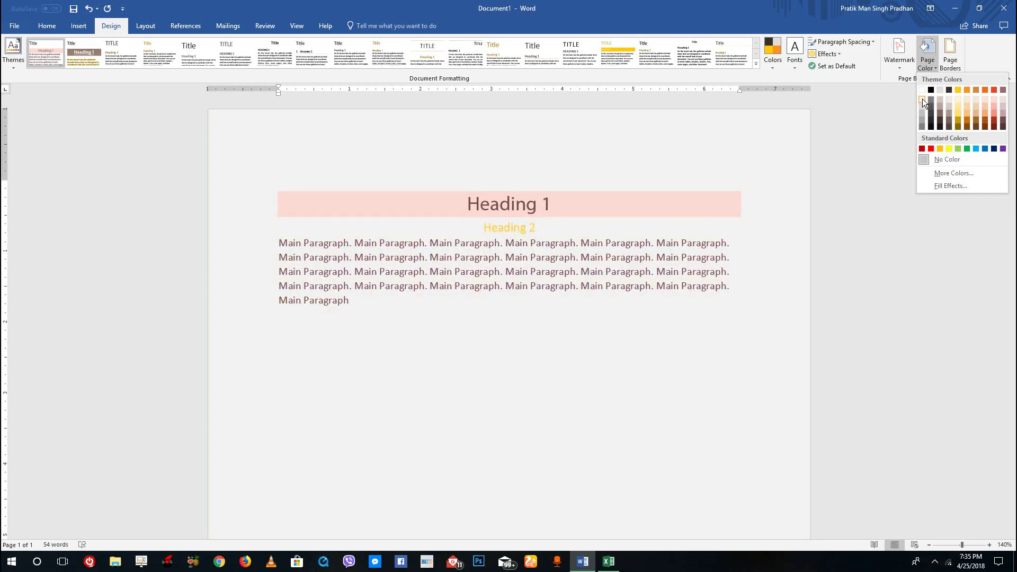
Step: Set a plain white page colour and select the sample text
{"action": "left_click", "coordinate": [923, 99]}
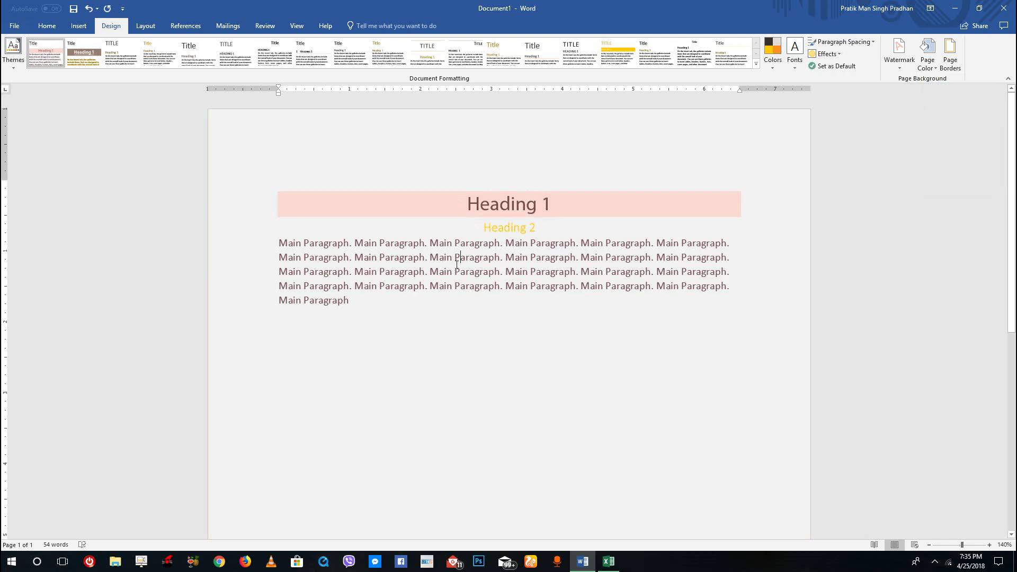
{"action": "triple_click", "coordinate": [198, 216]}
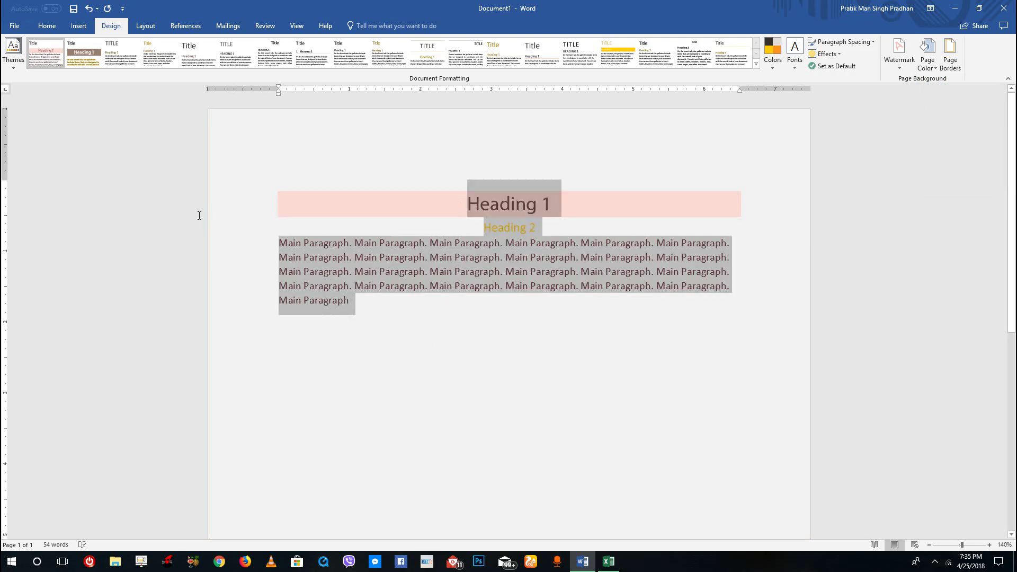
Step: Save the current document formatting as a style set named 'Custom2'
{"action": "left_click", "coordinate": [458, 333]}
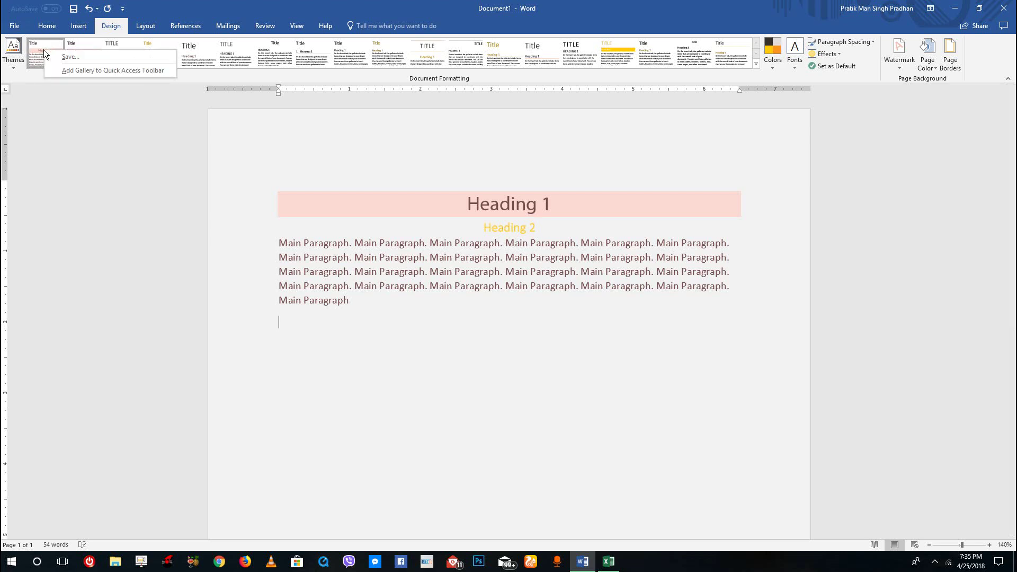
{"action": "left_click", "coordinate": [203, 133]}
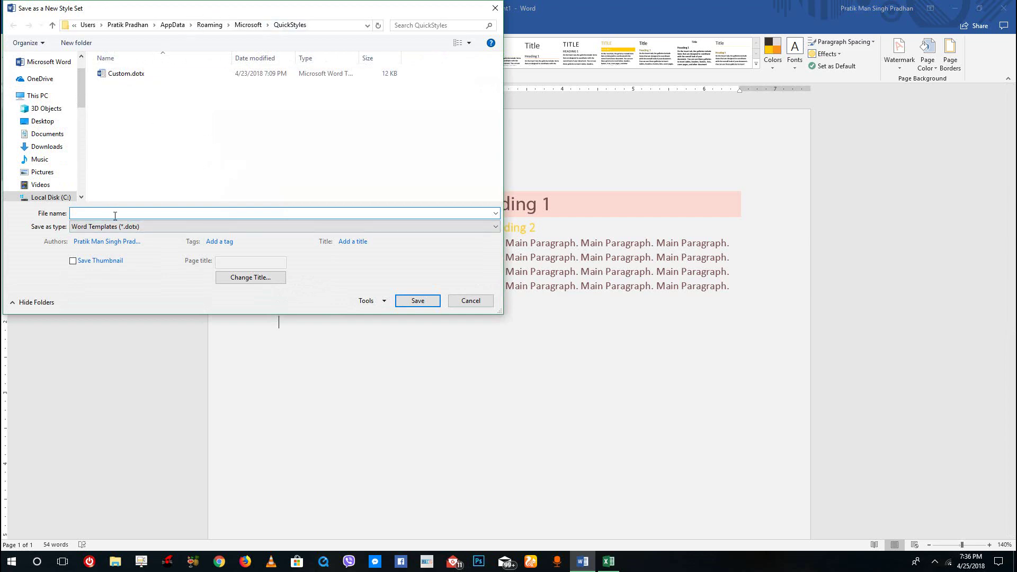
{"action": "type", "text": "Cut"}
{"action": "key", "text": "BackSpace"}
{"action": "key", "text": "BackSpace"}
{"action": "key", "text": "BackSpace"}
{"action": "type", "text": "ustom2"}
{"action": "left_click", "coordinate": [418, 301]}
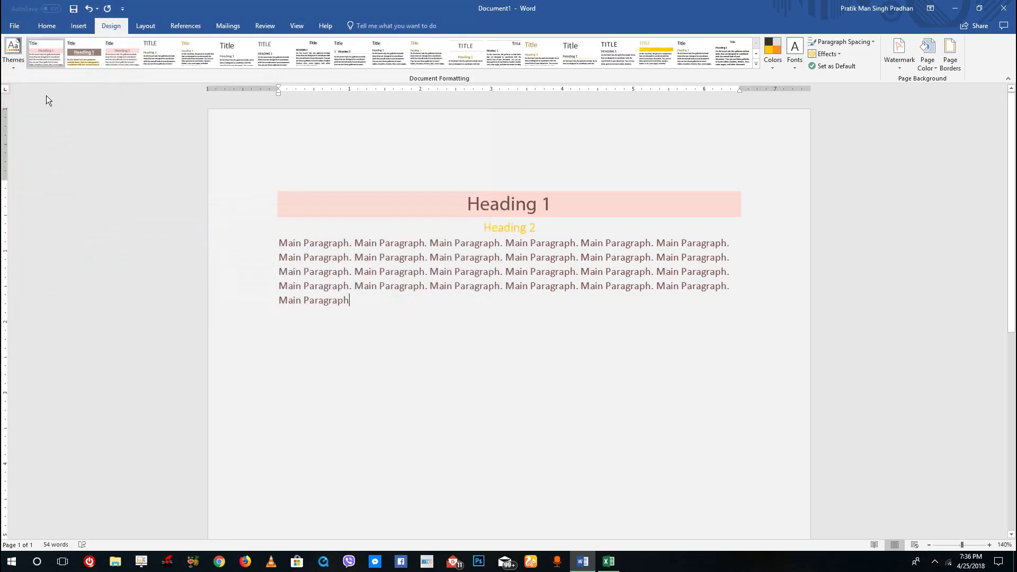
Step: Save the current theme as Theme1.thmx
{"action": "left_click", "coordinate": [18, 60]}
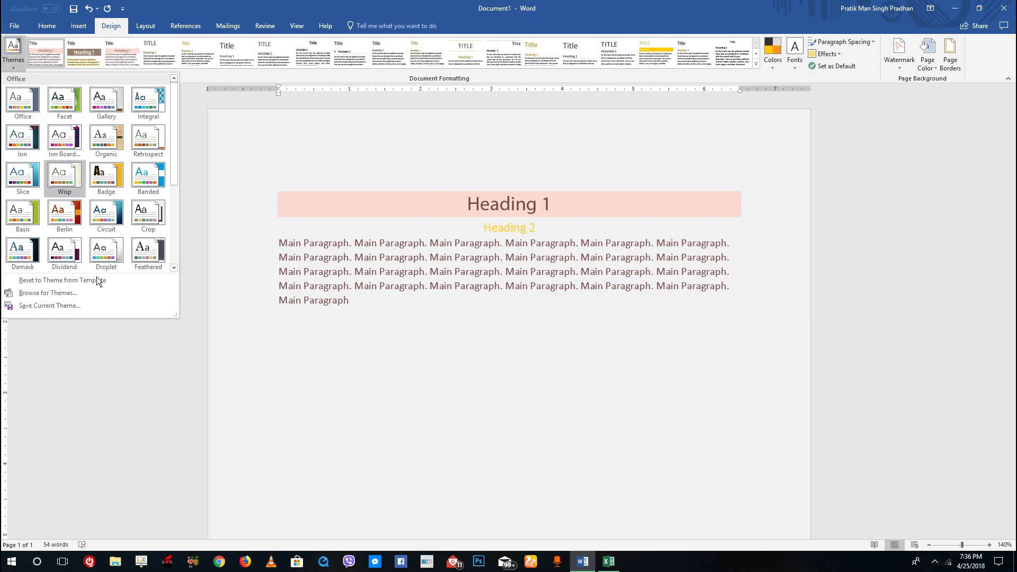
{"action": "left_click", "coordinate": [61, 305]}
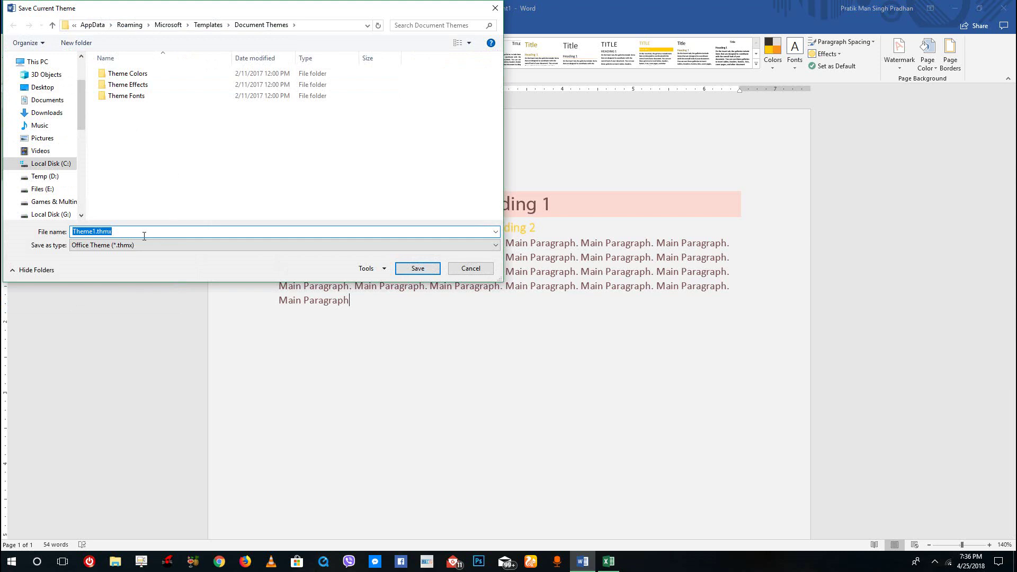
{"action": "left_click", "coordinate": [432, 267]}
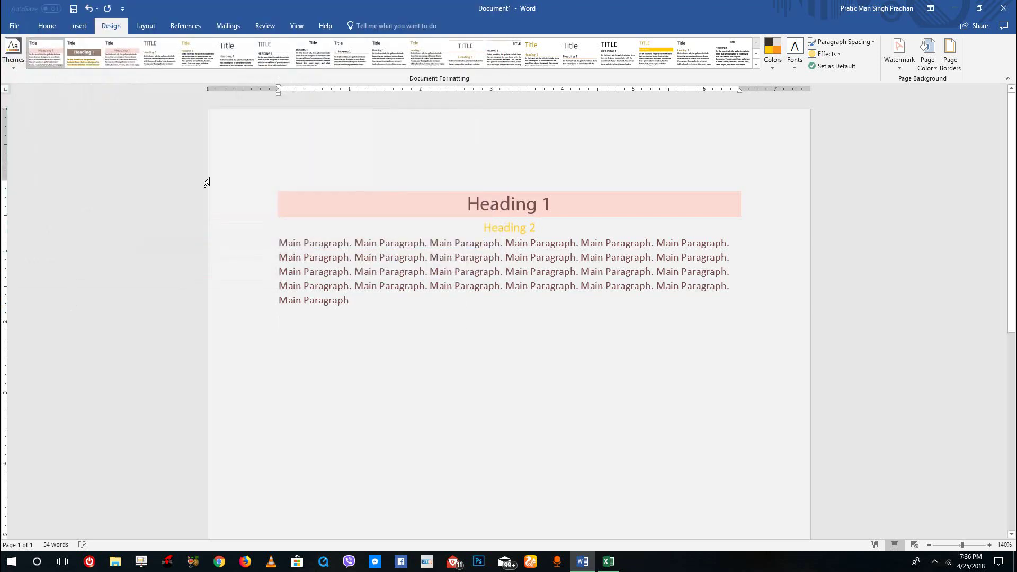
Step: Open the Lorem Ipsum document from the recent files list
{"action": "left_click", "coordinate": [16, 26]}
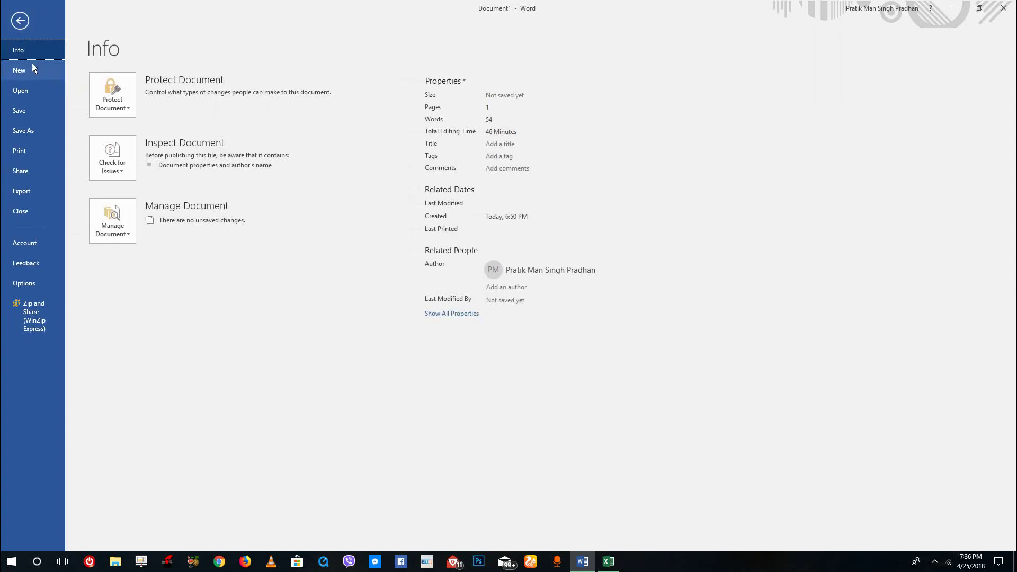
{"action": "left_click", "coordinate": [34, 93]}
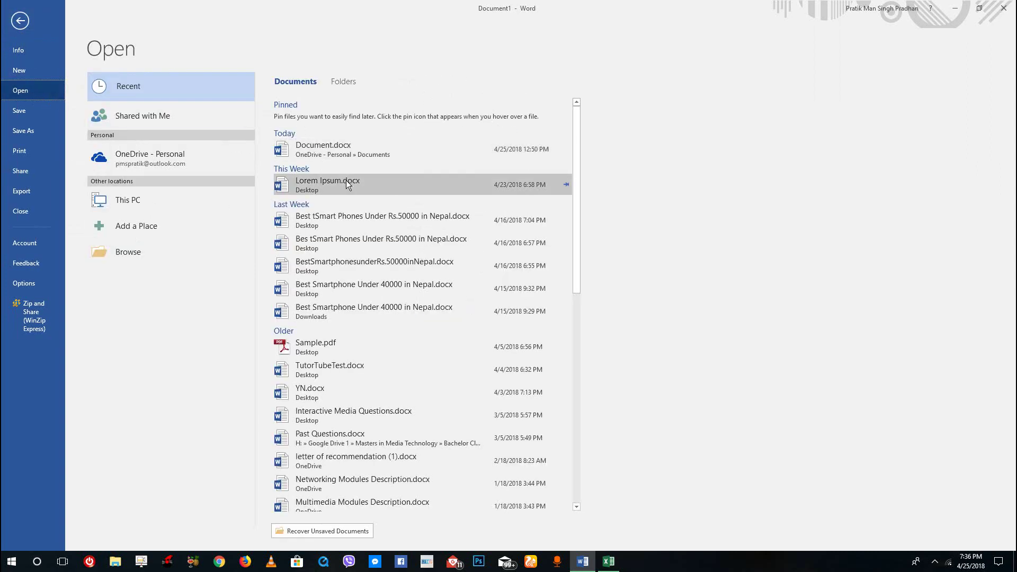
{"action": "left_click", "coordinate": [345, 182]}
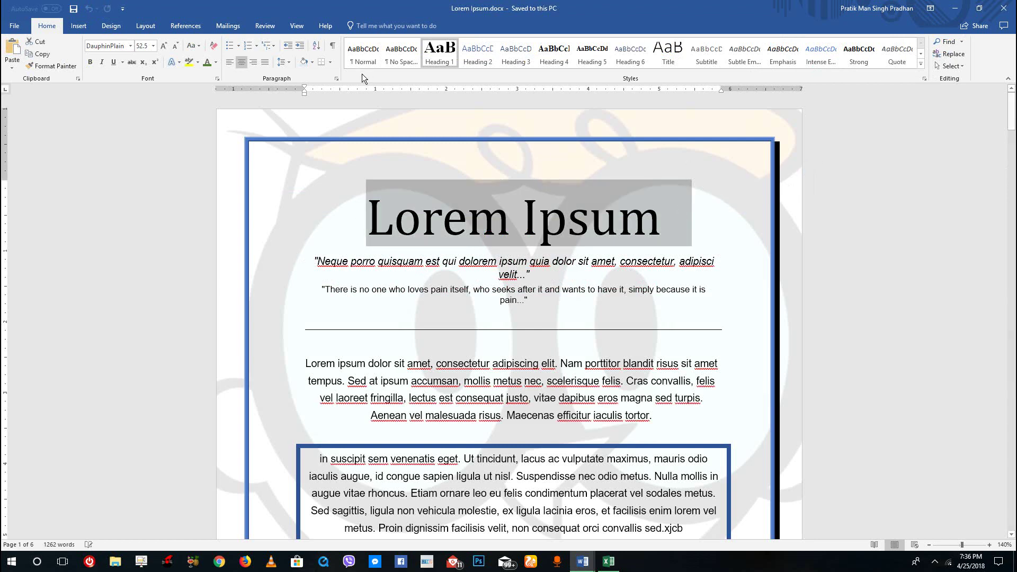
Step: Apply Heading 1 to the title, Heading 2 to the two quotes, and Normal to the first paragraph
{"action": "left_click", "coordinate": [440, 53]}
{"action": "left_click_drag", "start_coordinate": [537, 263], "coordinate": [565, 266]}
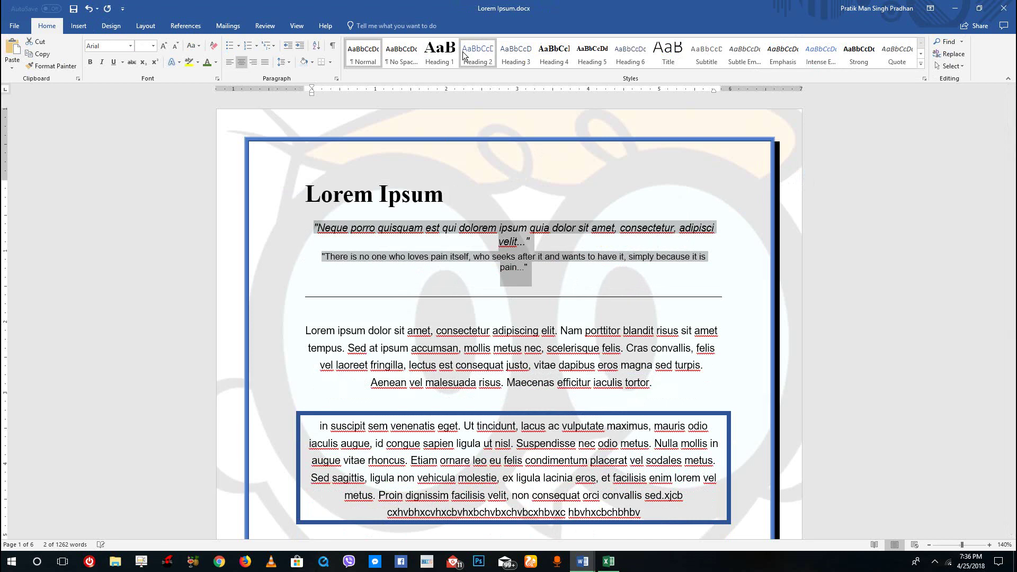
{"action": "left_click", "coordinate": [464, 55]}
{"action": "left_click_drag", "start_coordinate": [657, 358], "coordinate": [313, 286]}
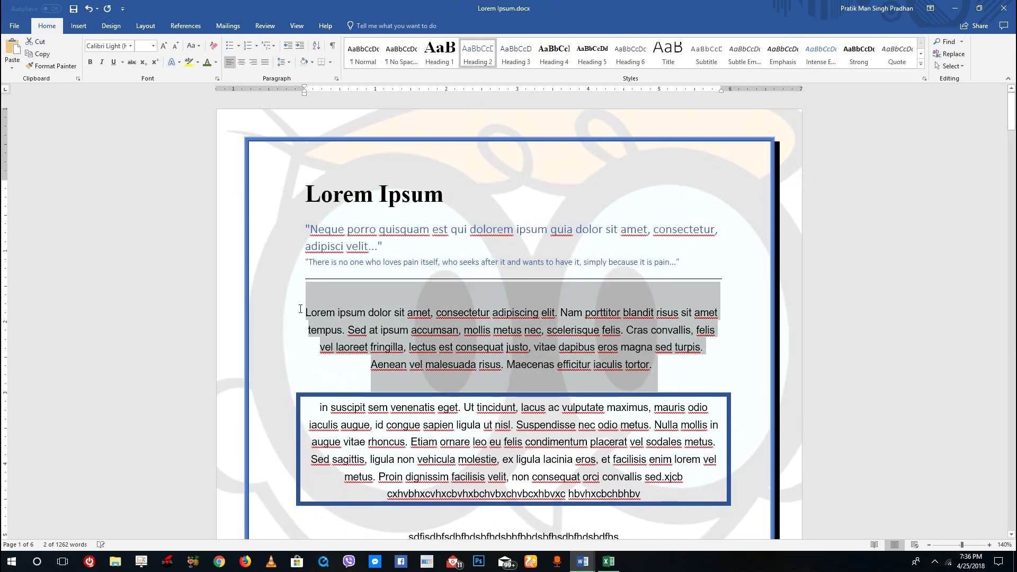
{"action": "left_click", "coordinate": [369, 51]}
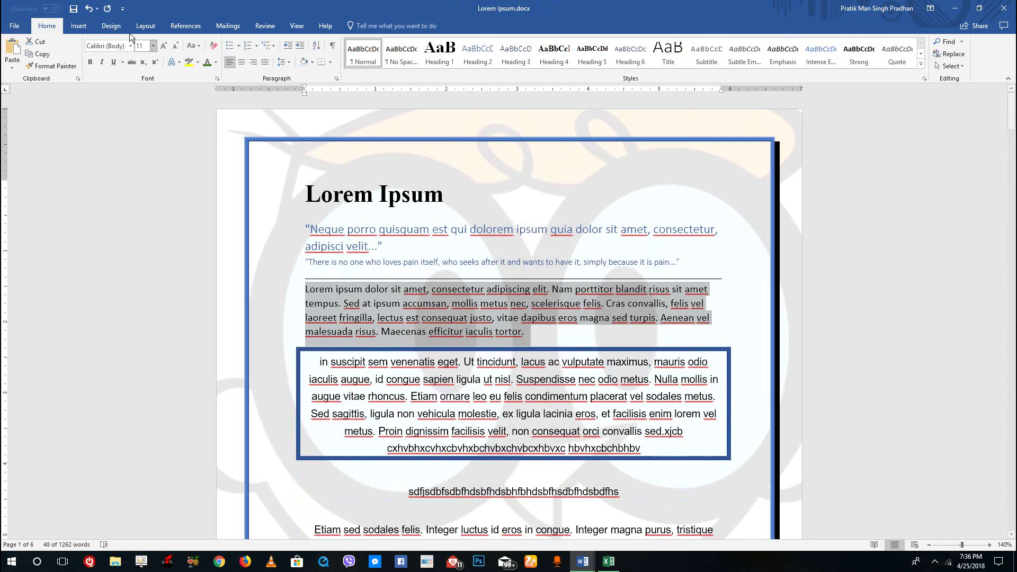
{"action": "left_click", "coordinate": [112, 26]}
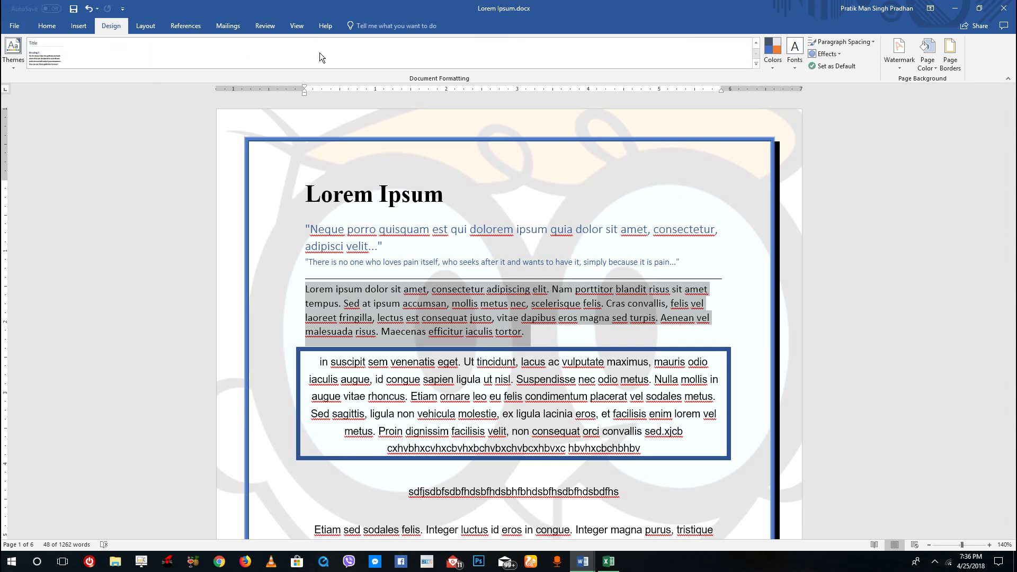
Step: Apply the second Custom style set from the Document Formatting gallery to Lorem Ipsum
{"action": "left_click", "coordinate": [756, 63]}
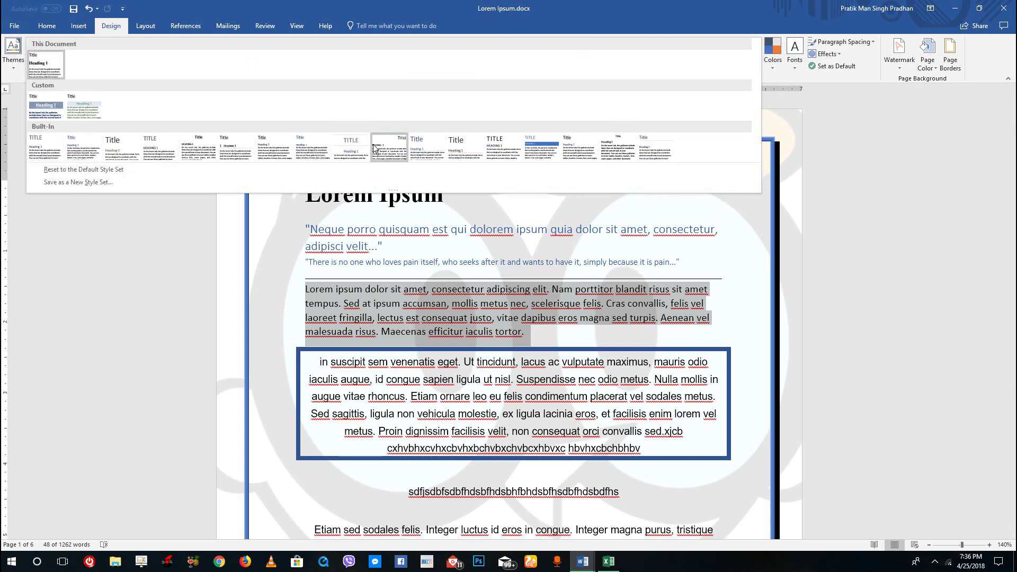
{"action": "left_click", "coordinate": [85, 108]}
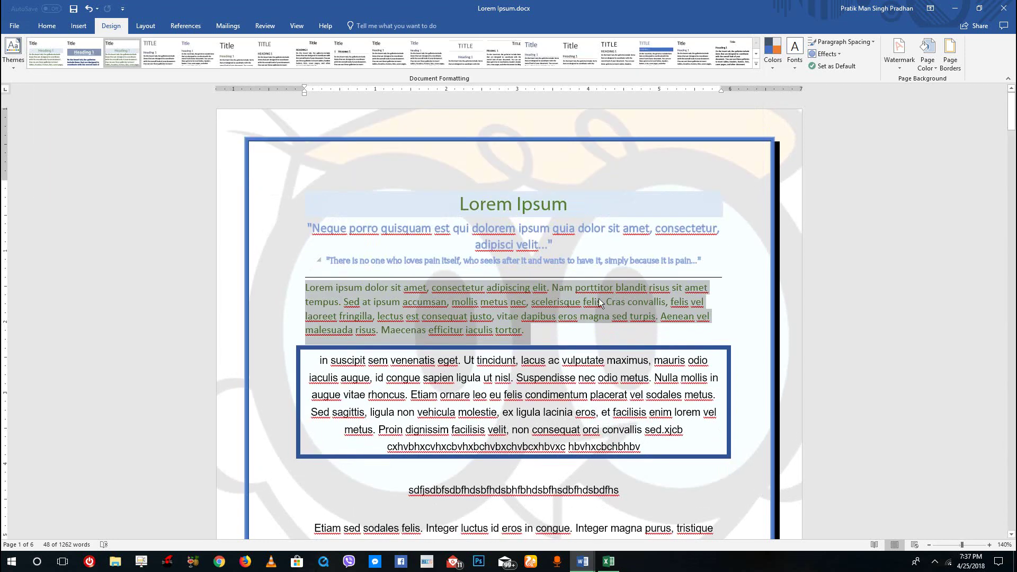
{"action": "left_click", "coordinate": [566, 276]}
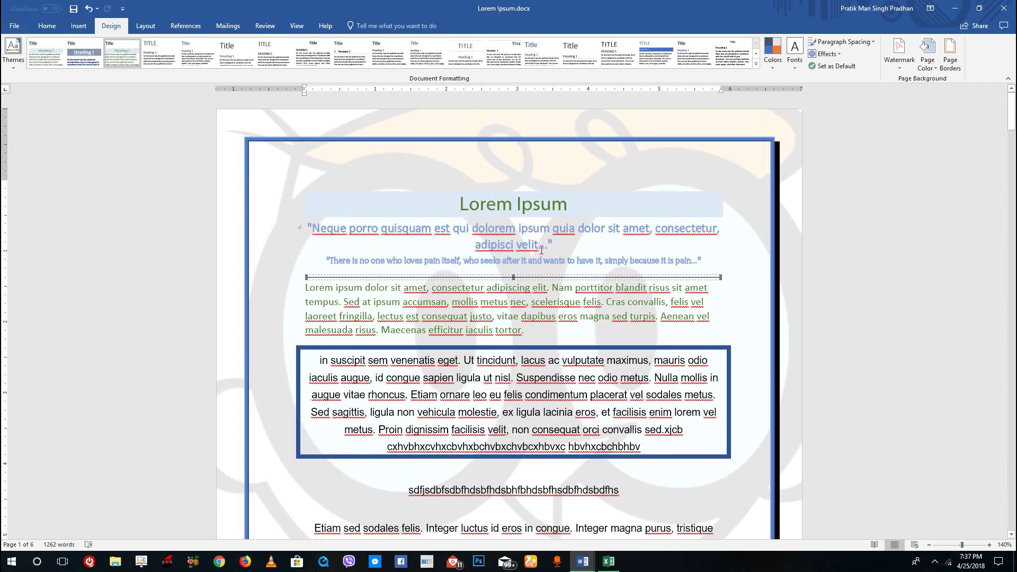
{"action": "left_click_drag", "start_coordinate": [551, 330], "coordinate": [449, 205]}
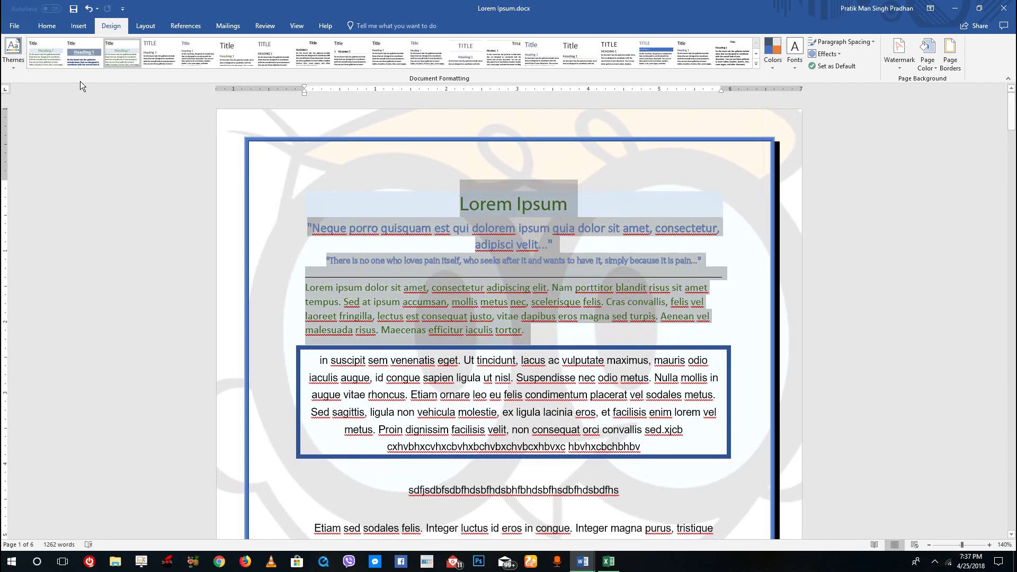
Step: Apply the custom Theme1 theme, giving a pink-shaded title and yellow borders
{"action": "left_click", "coordinate": [23, 58]}
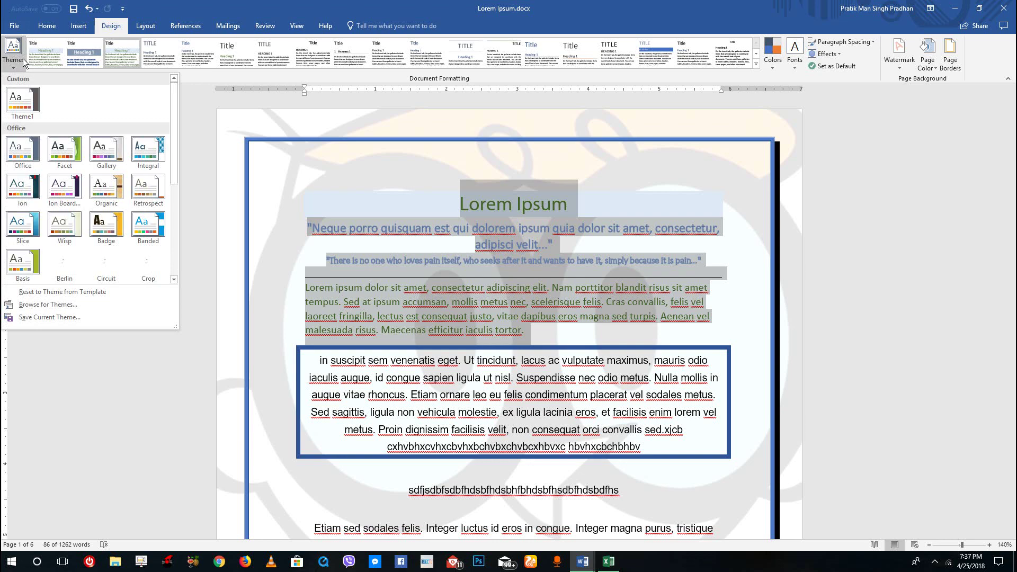
{"action": "scroll", "coordinate": [64, 190], "scroll_direction": "down", "scroll_amount": 3}
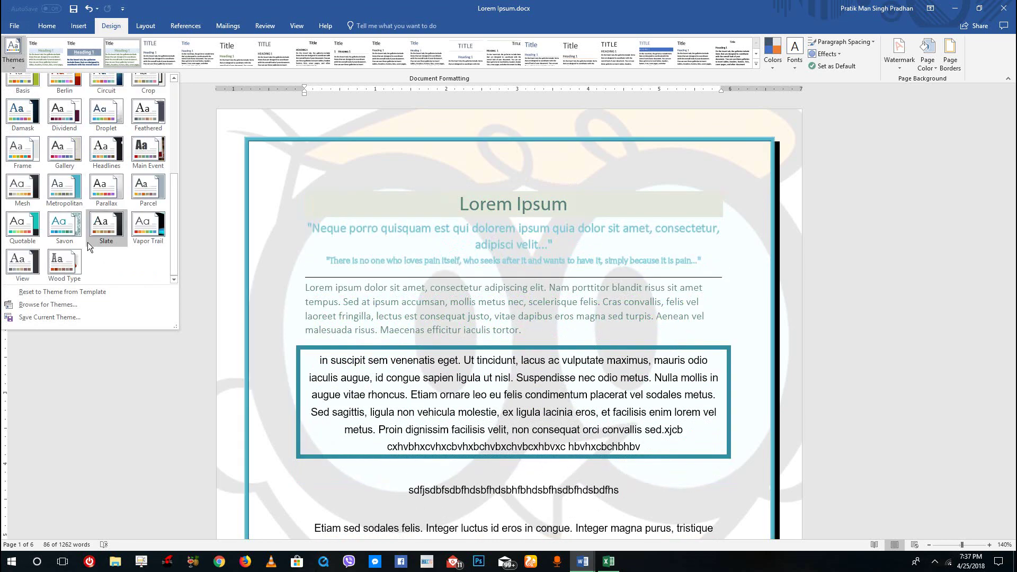
{"action": "scroll", "coordinate": [68, 222], "scroll_direction": "up", "scroll_amount": 3}
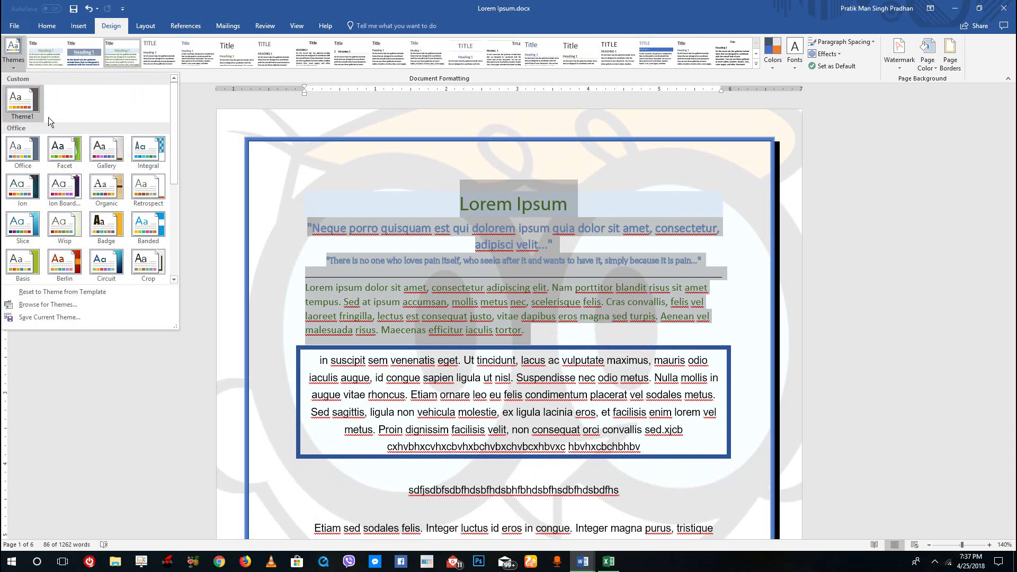
{"action": "left_click", "coordinate": [24, 99]}
{"action": "left_click", "coordinate": [548, 287]}
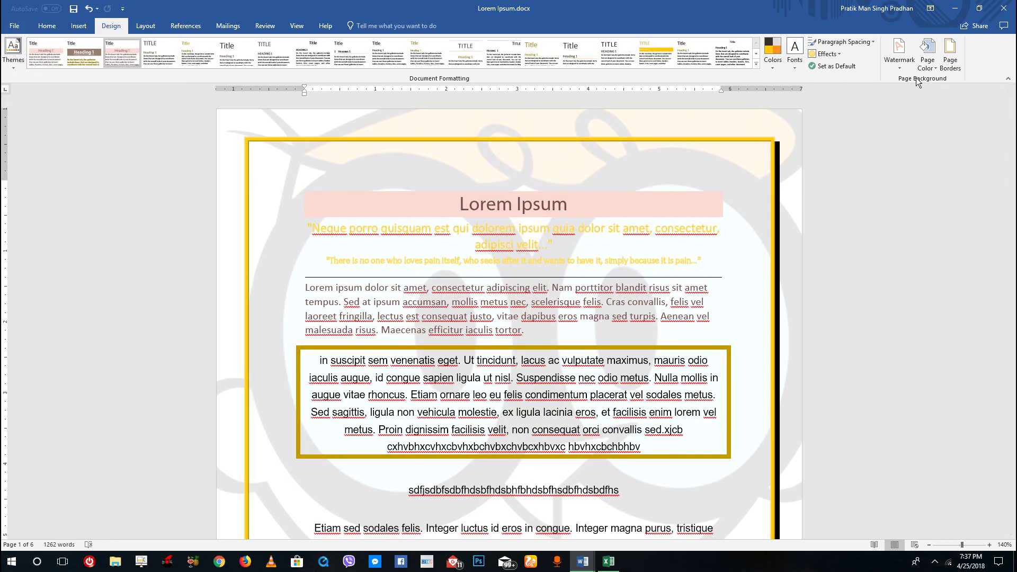
Step: Remove the picture watermark from the Lorem Ipsum page
{"action": "left_click", "coordinate": [900, 64]}
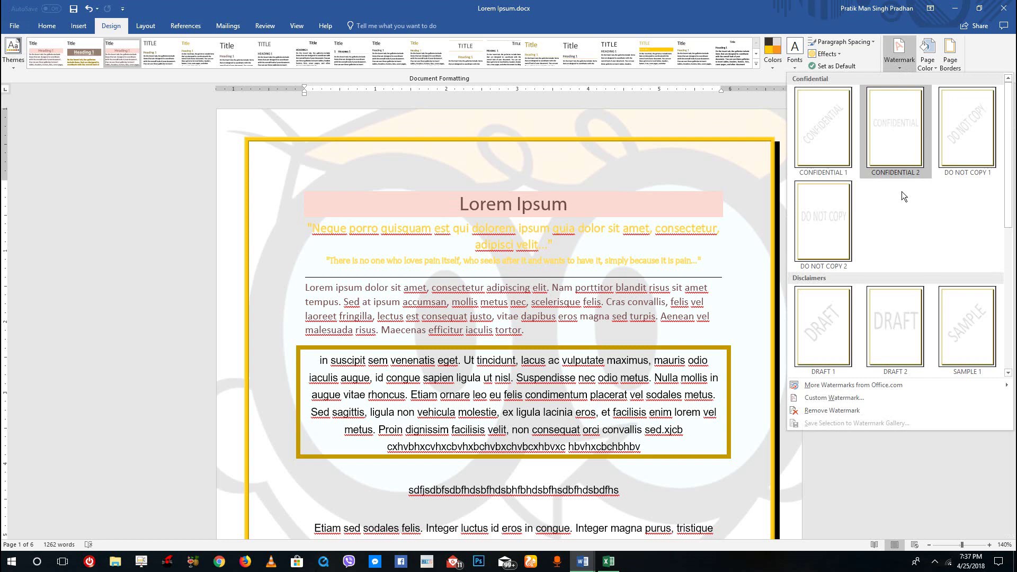
{"action": "scroll", "coordinate": [880, 238], "scroll_direction": "down", "scroll_amount": 5}
{"action": "left_click", "coordinate": [806, 409]}
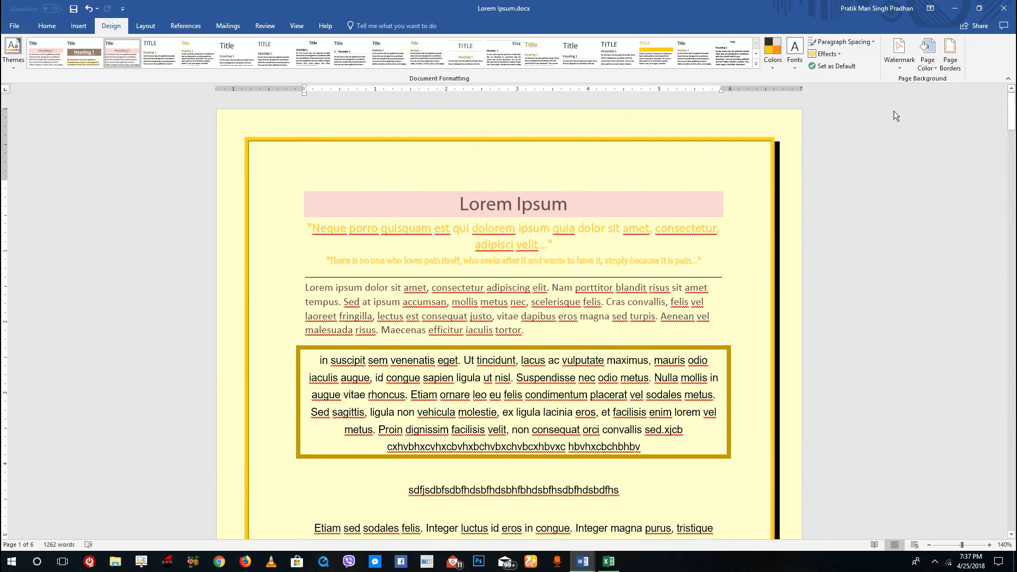
Step: Set the page colour to No Color, clearing the yellow background
{"action": "left_click", "coordinate": [927, 60]}
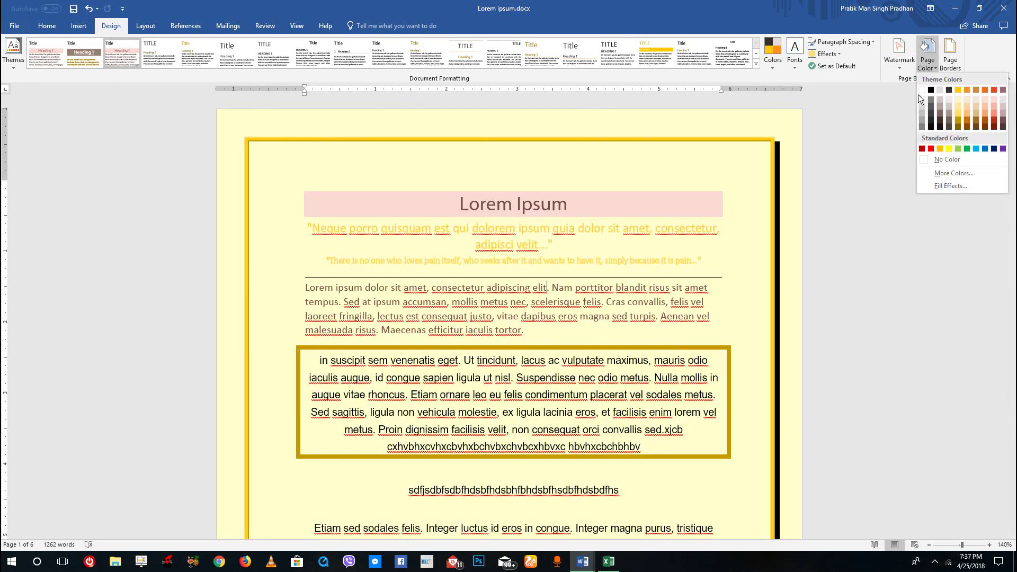
{"action": "left_click", "coordinate": [917, 105]}
{"action": "left_click", "coordinate": [647, 259]}
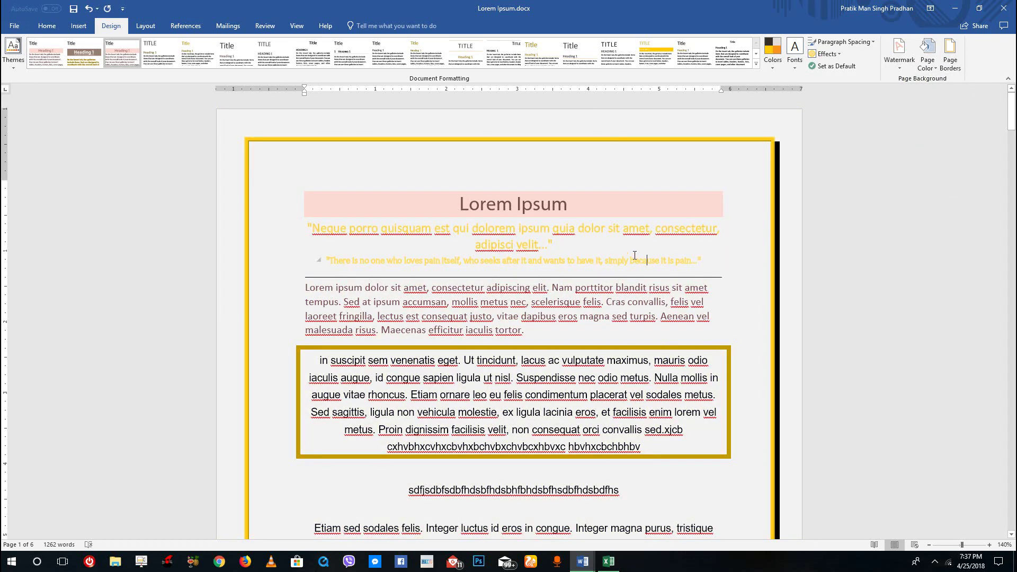